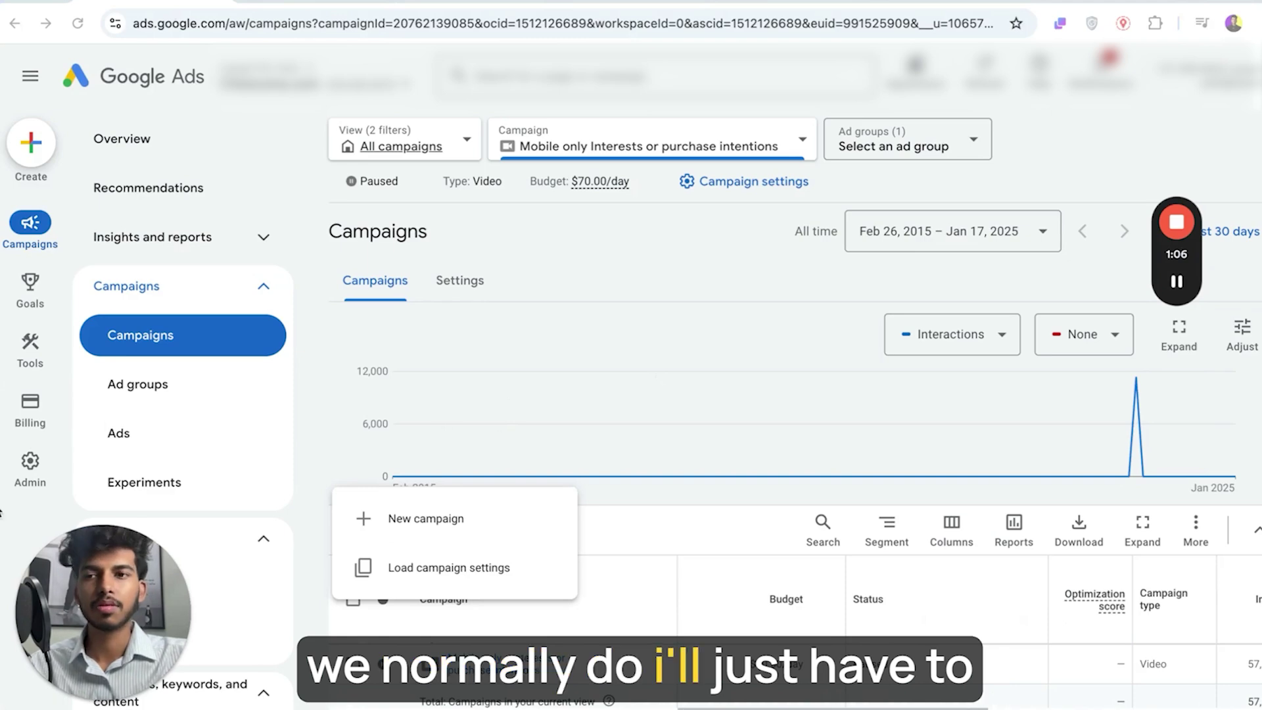
Start a new campaign and choose to create it without a goal's guidance.
click(421, 522)
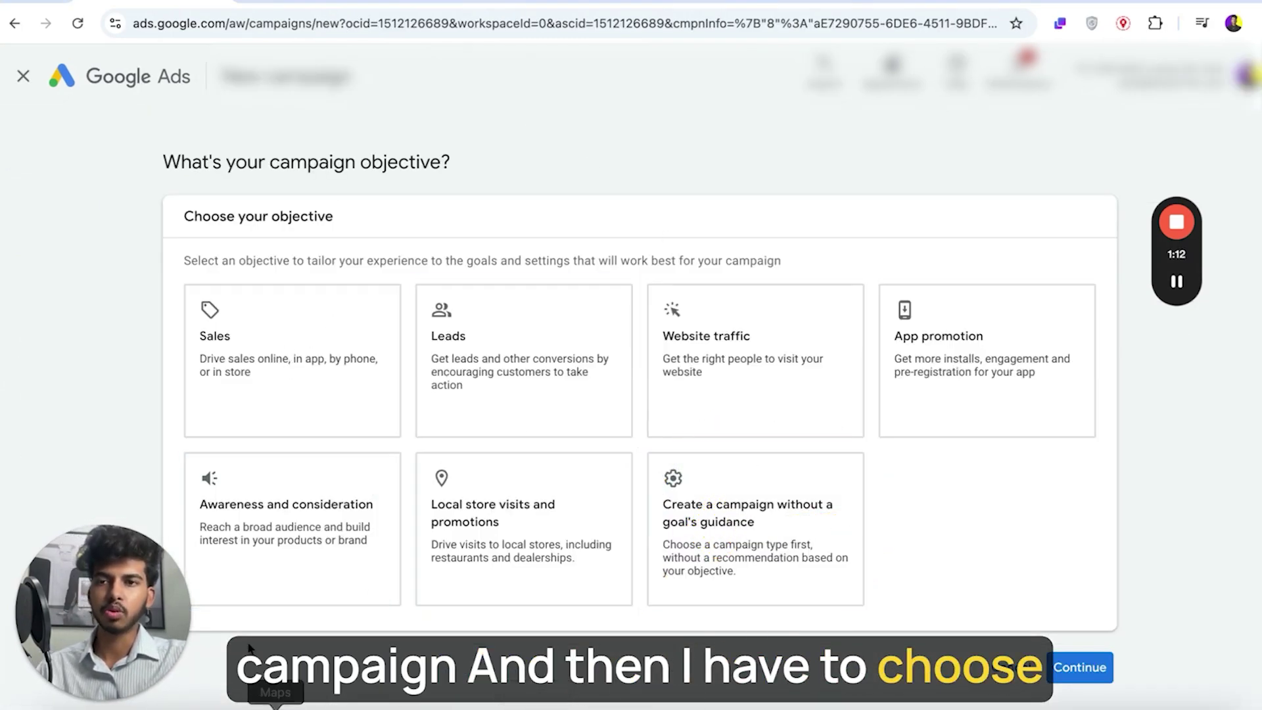
click(518, 557)
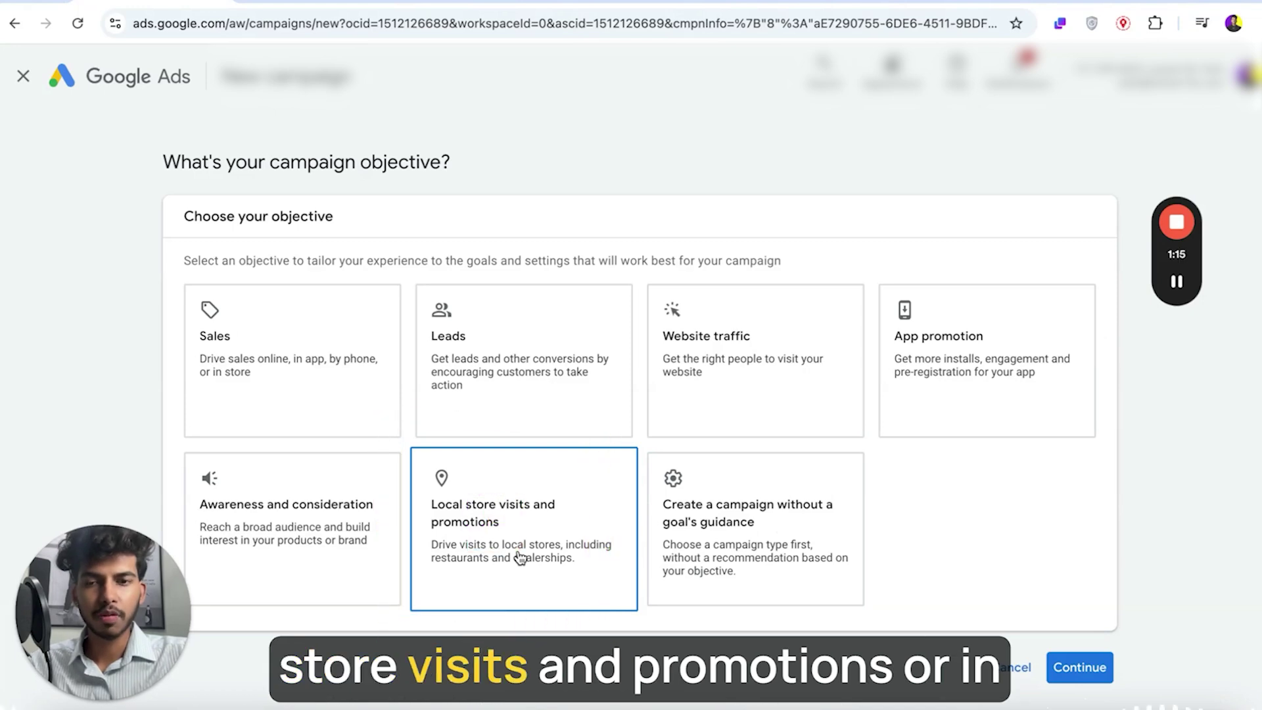
click(776, 520)
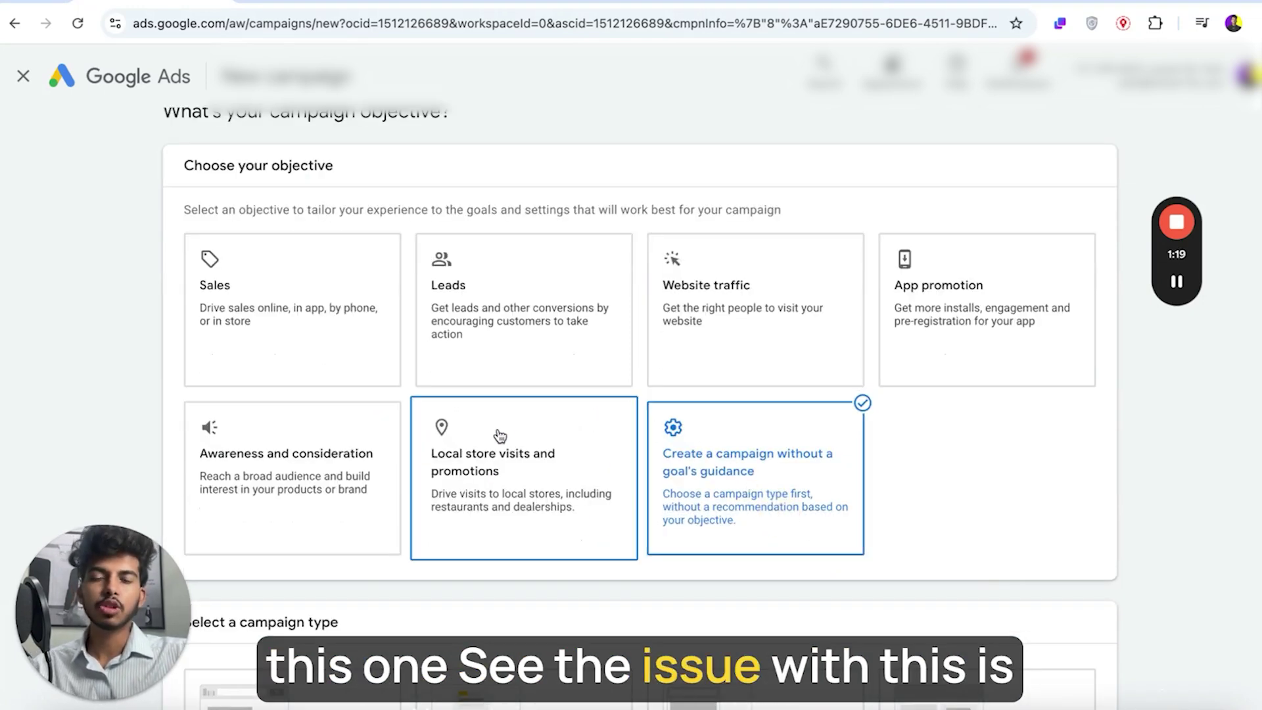
scroll(599, 472, down, 3)
click(559, 348)
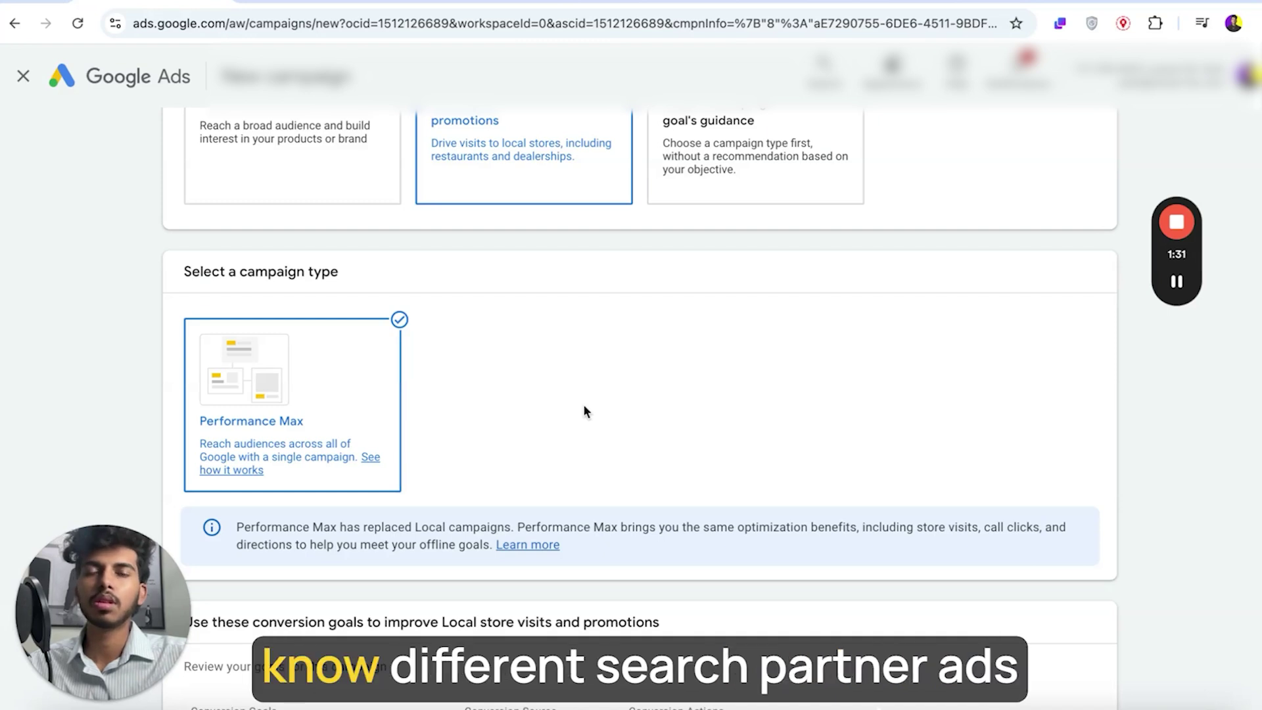
scroll(584, 405, up, 1)
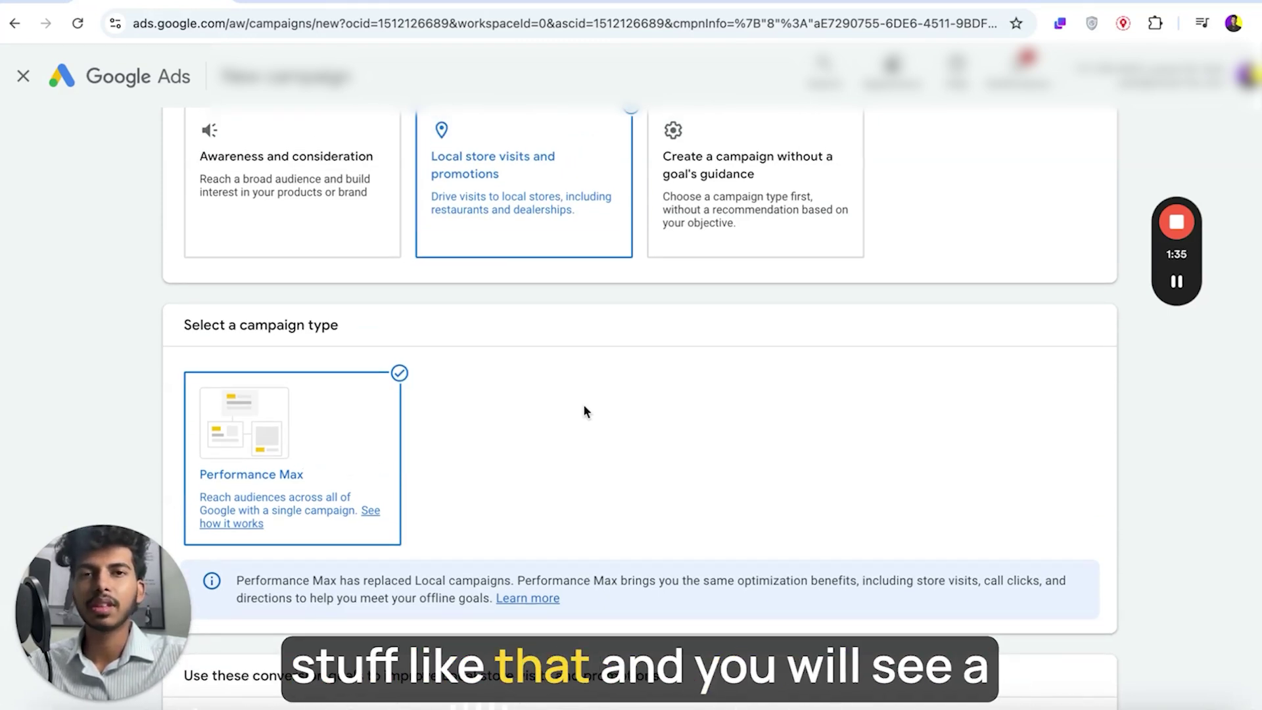
scroll(584, 405, up, 1)
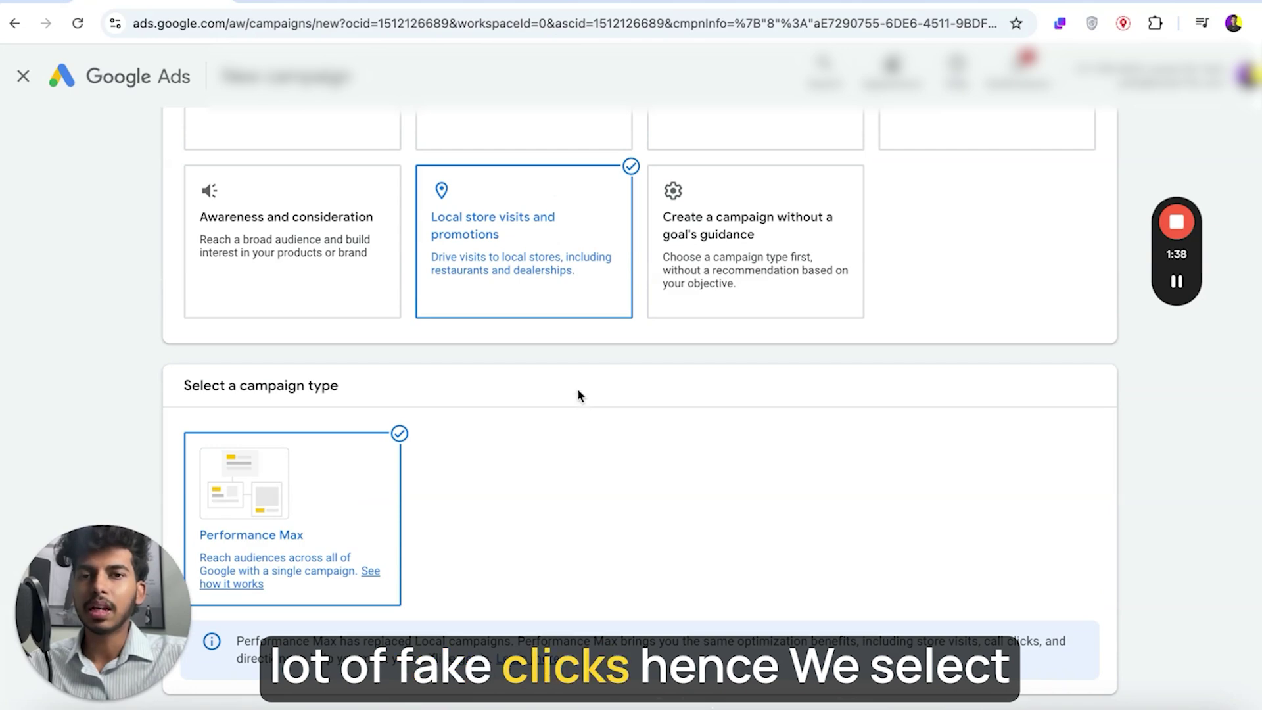
click(722, 204)
scroll(573, 174, up, 5)
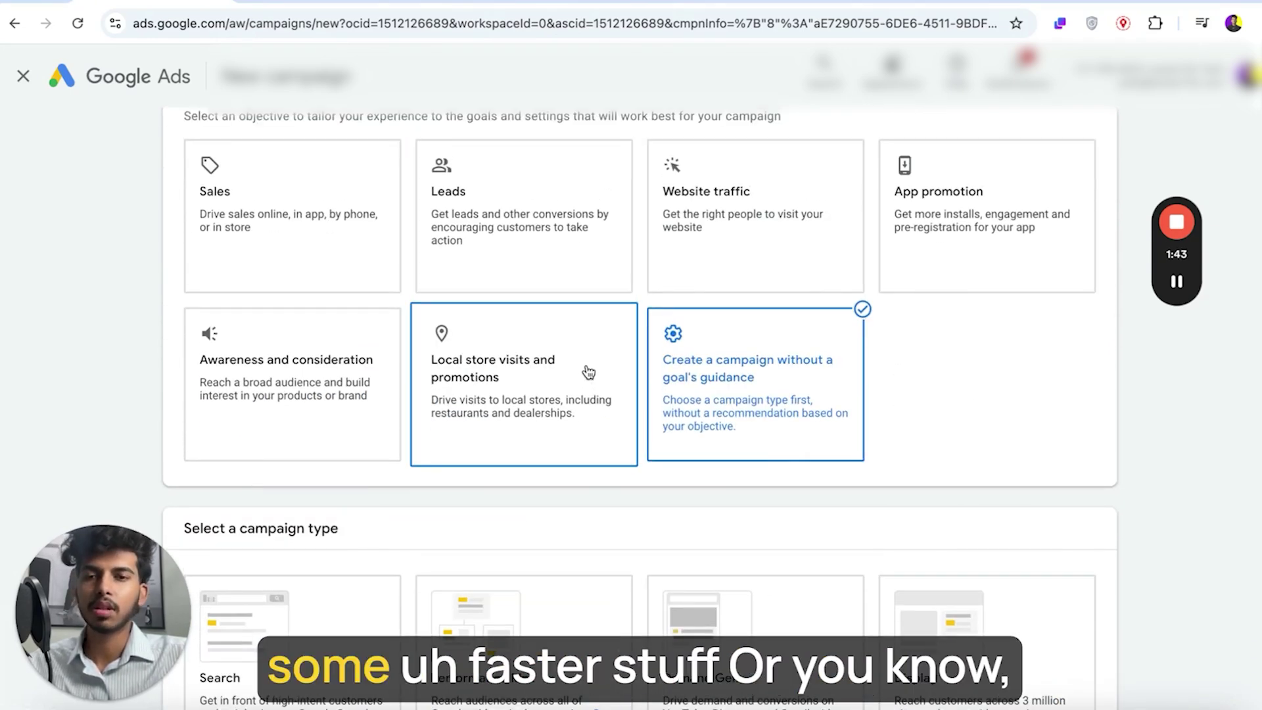
click(503, 362)
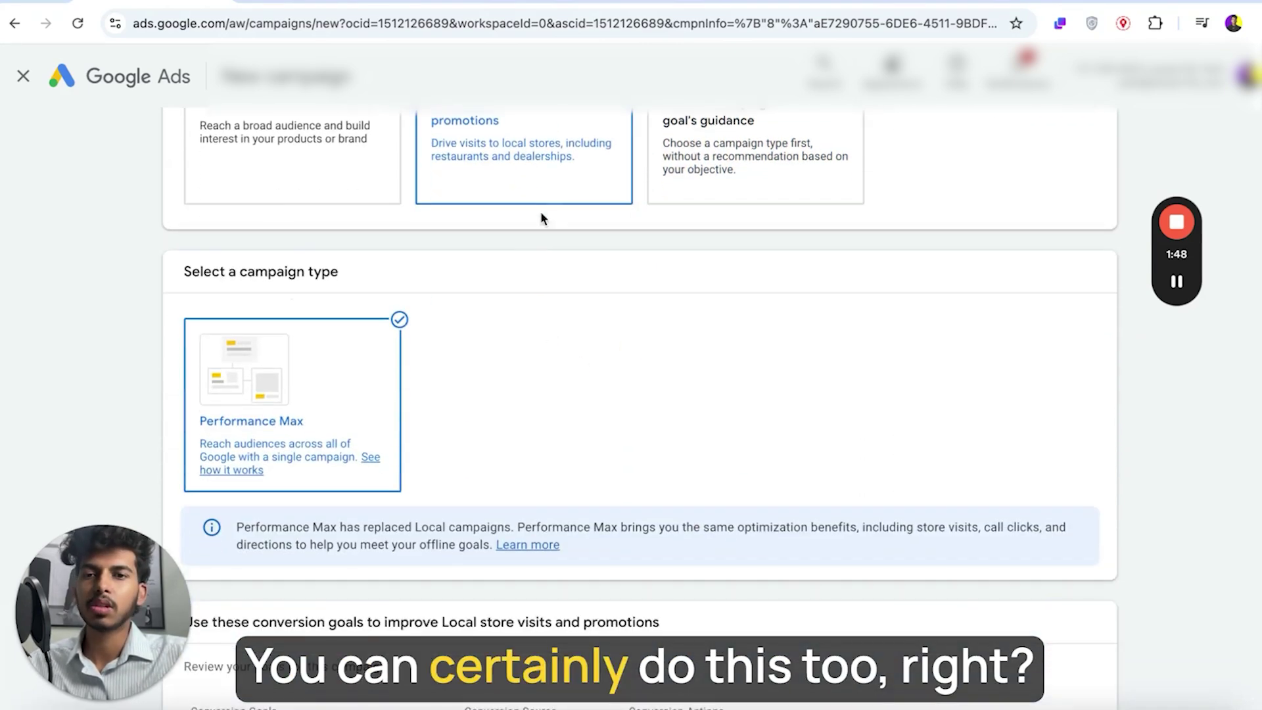
scroll(712, 186, up, 1)
click(713, 186)
scroll(361, 485, up, 1)
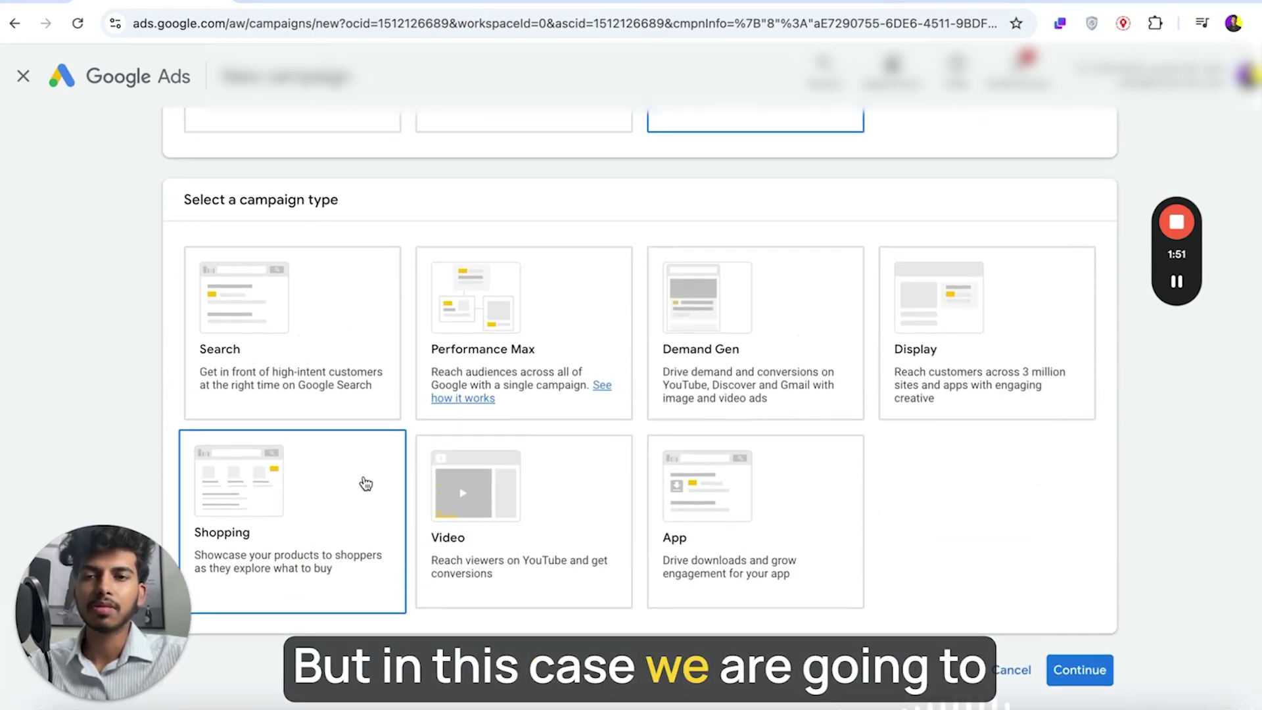
Select the Search campaign type and choose Website visits and Phone calls as the results to get from the campaign.
click(332, 348)
scroll(1173, 649, down, 6)
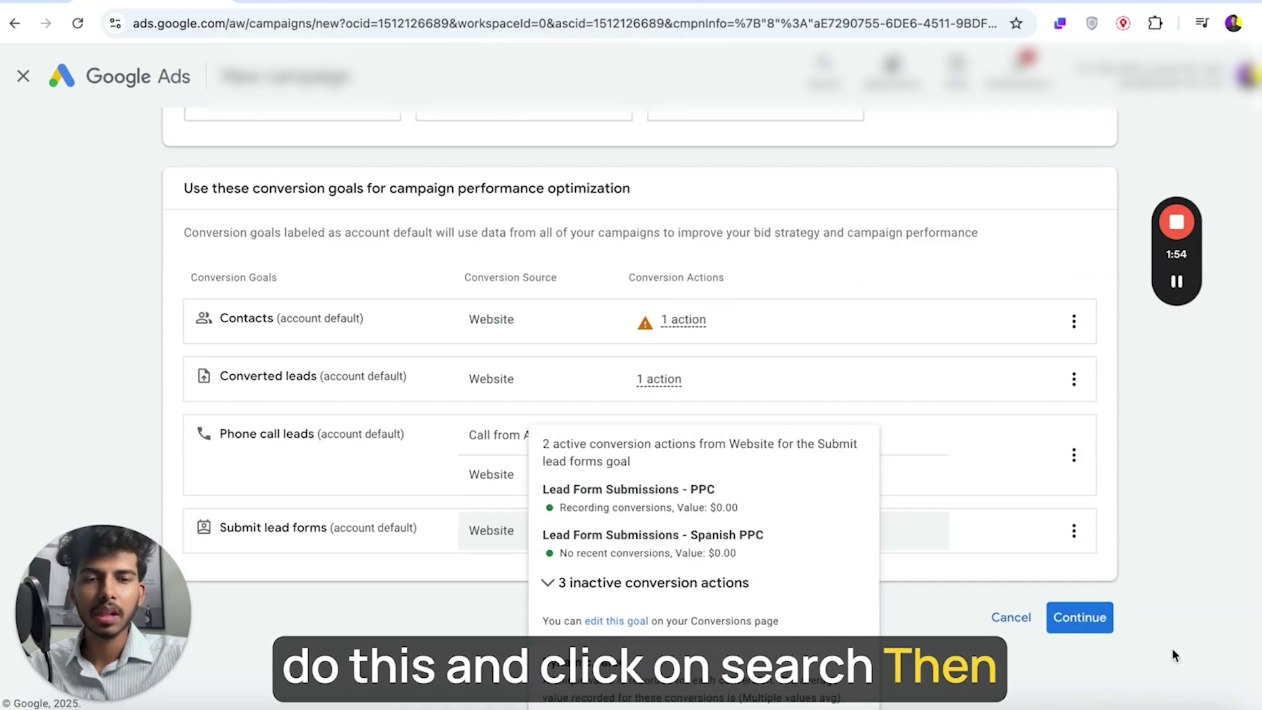
scroll(873, 594, down, 2)
click(215, 514)
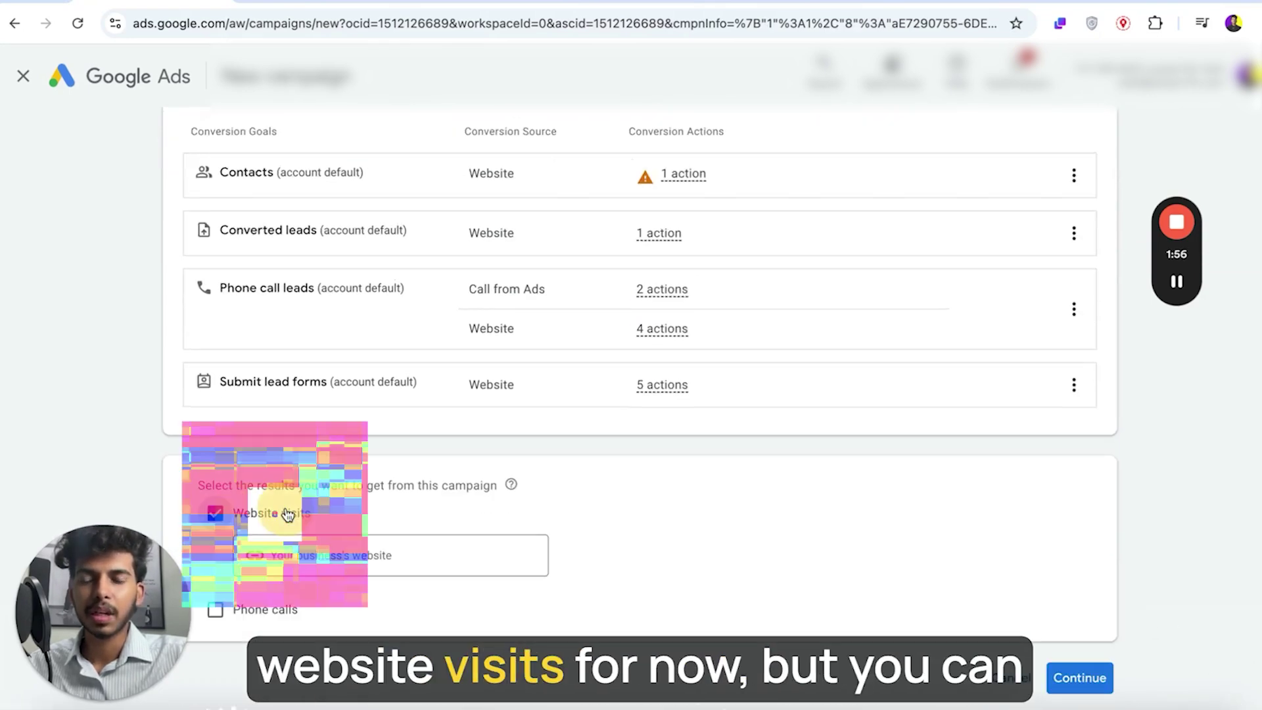
click(270, 610)
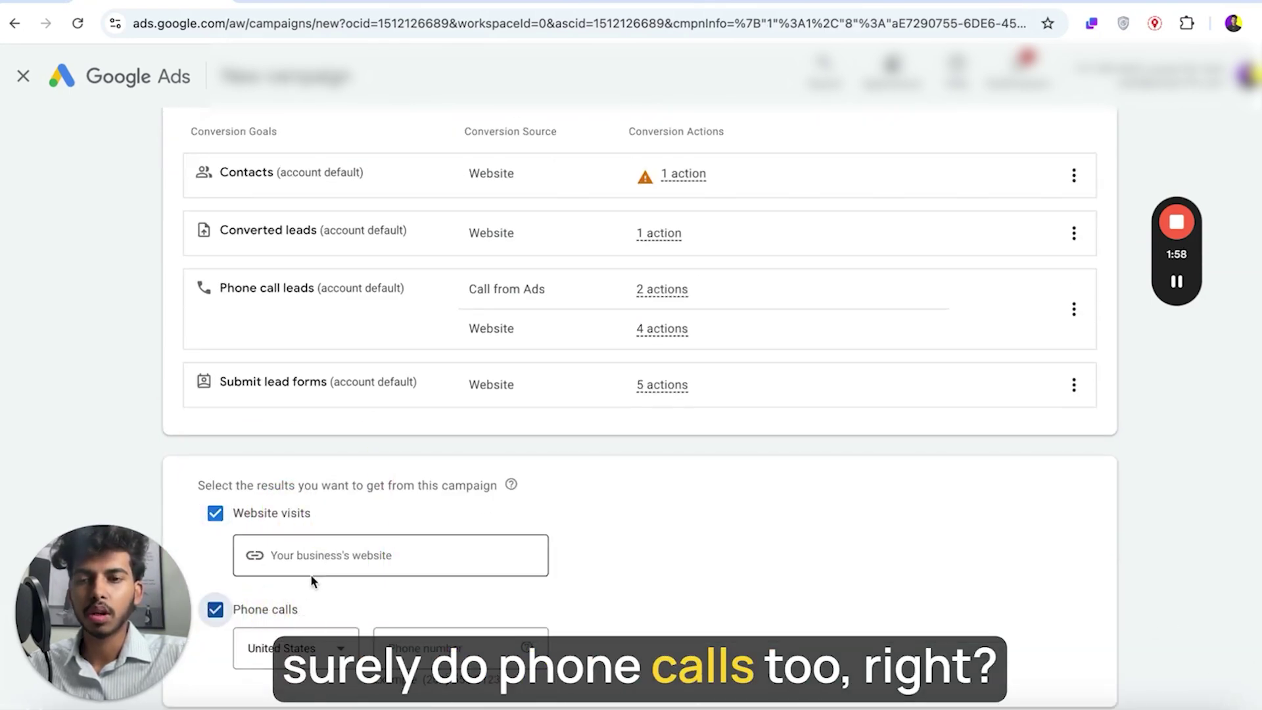
Enter hvac1.com as the business's website for website visits.
click(287, 554)
click(294, 486)
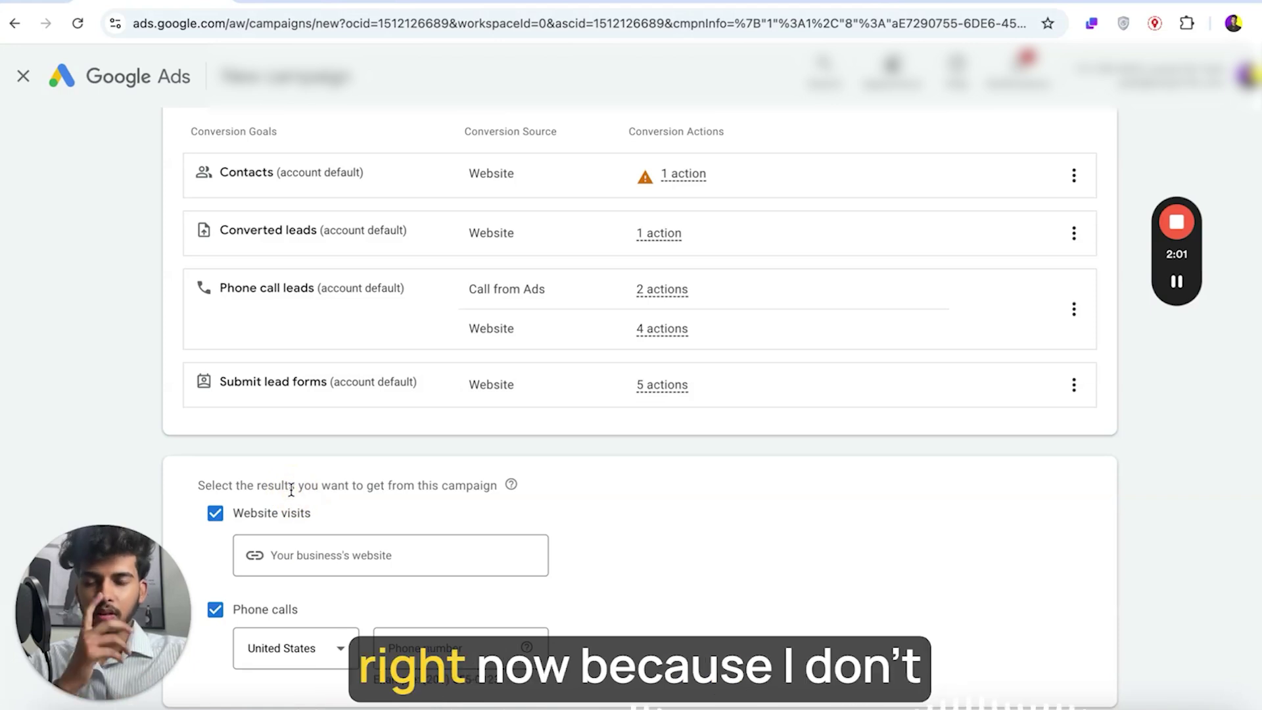
click(331, 554)
text(hva)
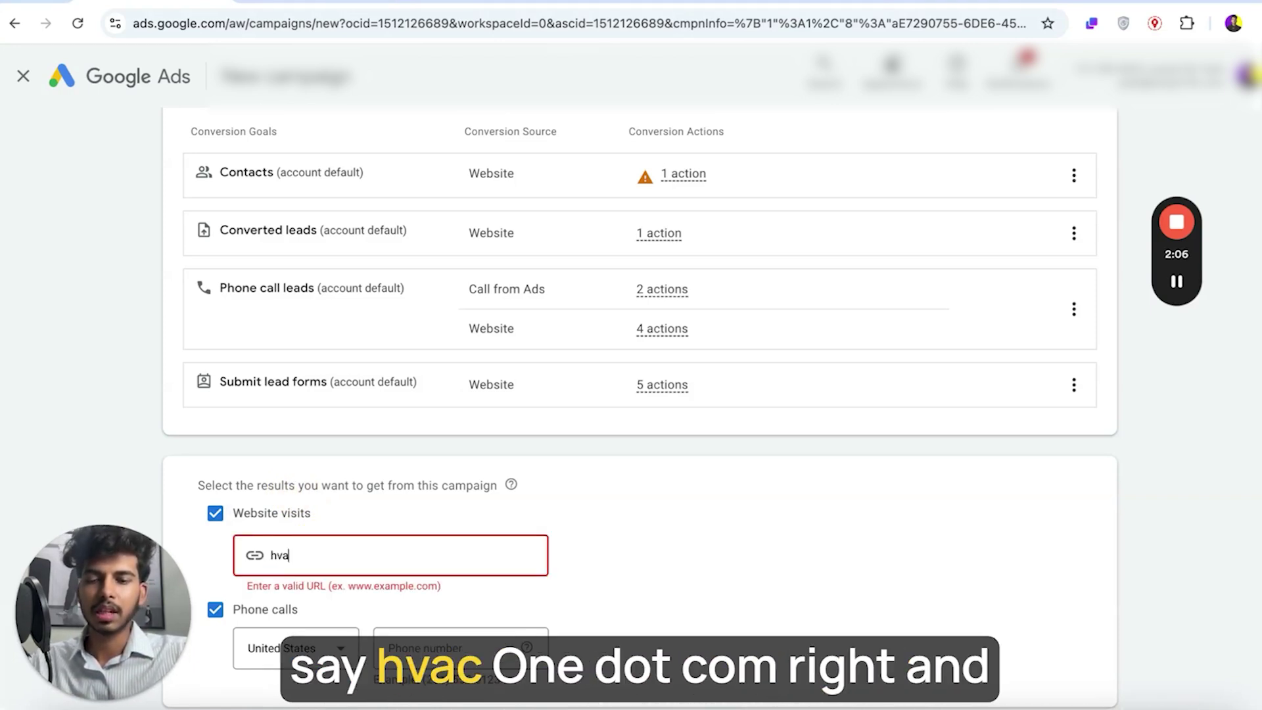
text(c1.com)
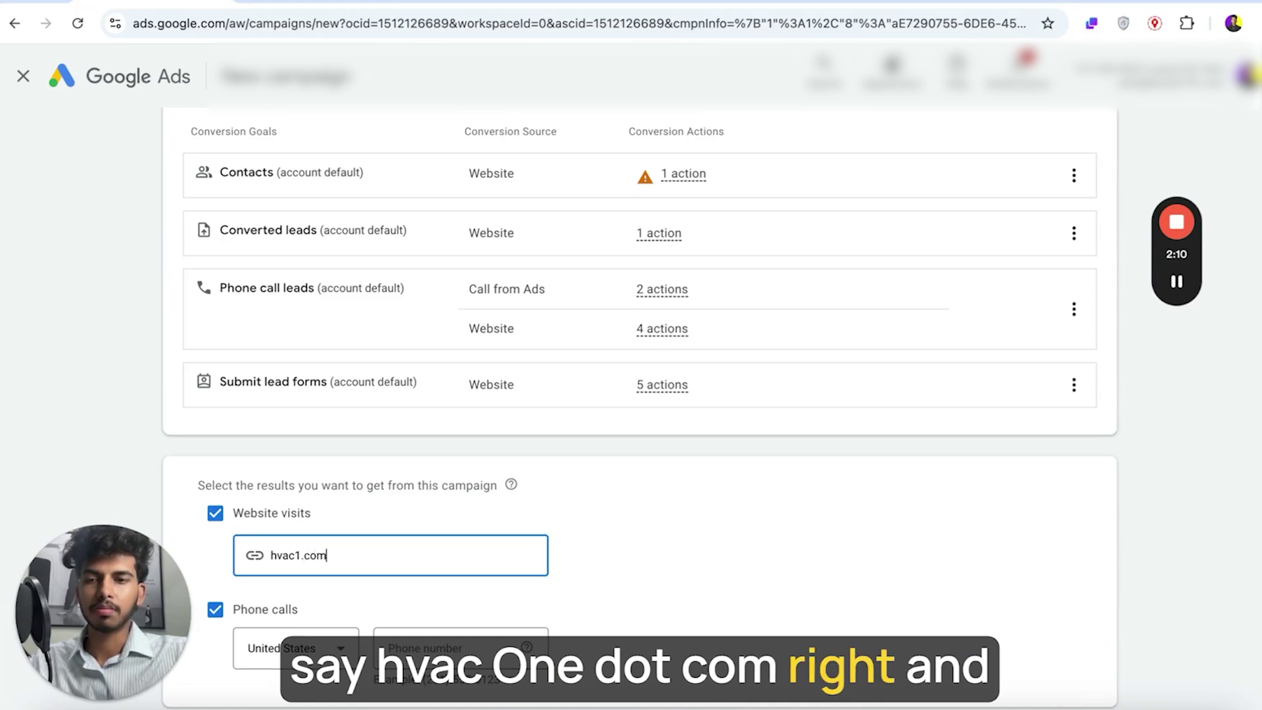
Accept the campaign name Search-51 and start a new campaign instead of finishing the saved draft.
scroll(1086, 617, down, 2)
click(1086, 617)
scroll(521, 460, down, 3)
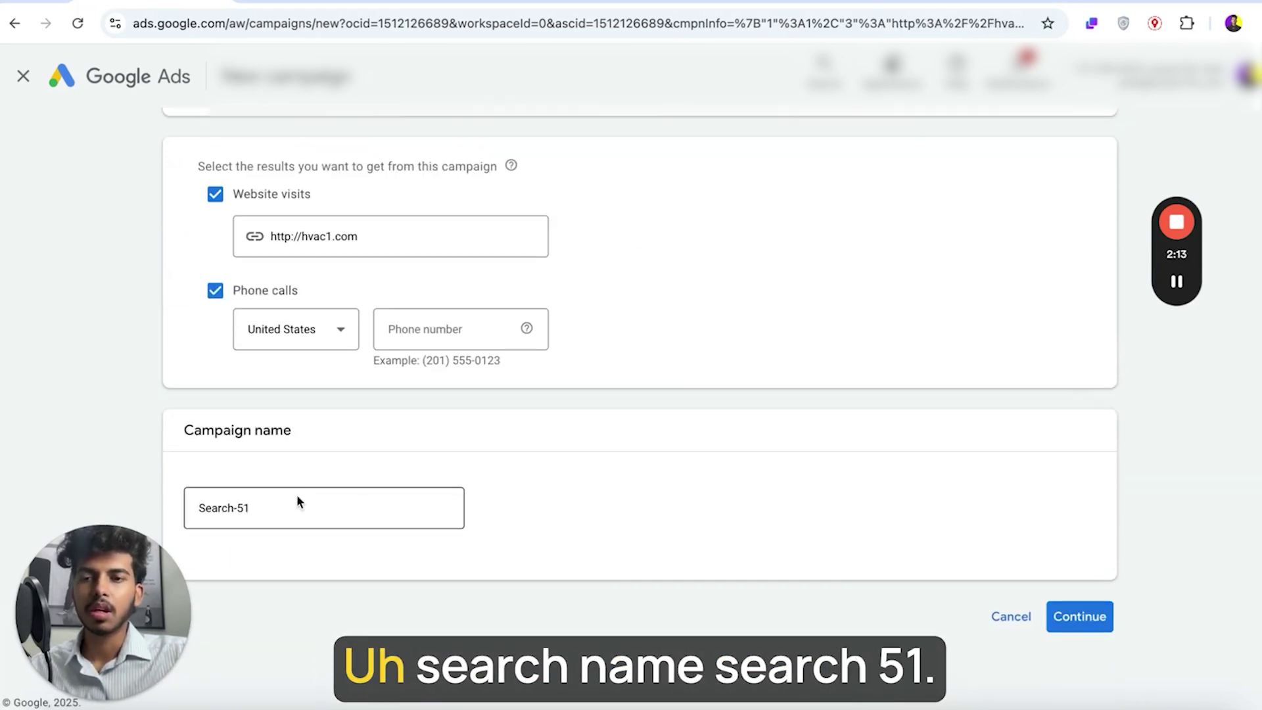
click(1070, 629)
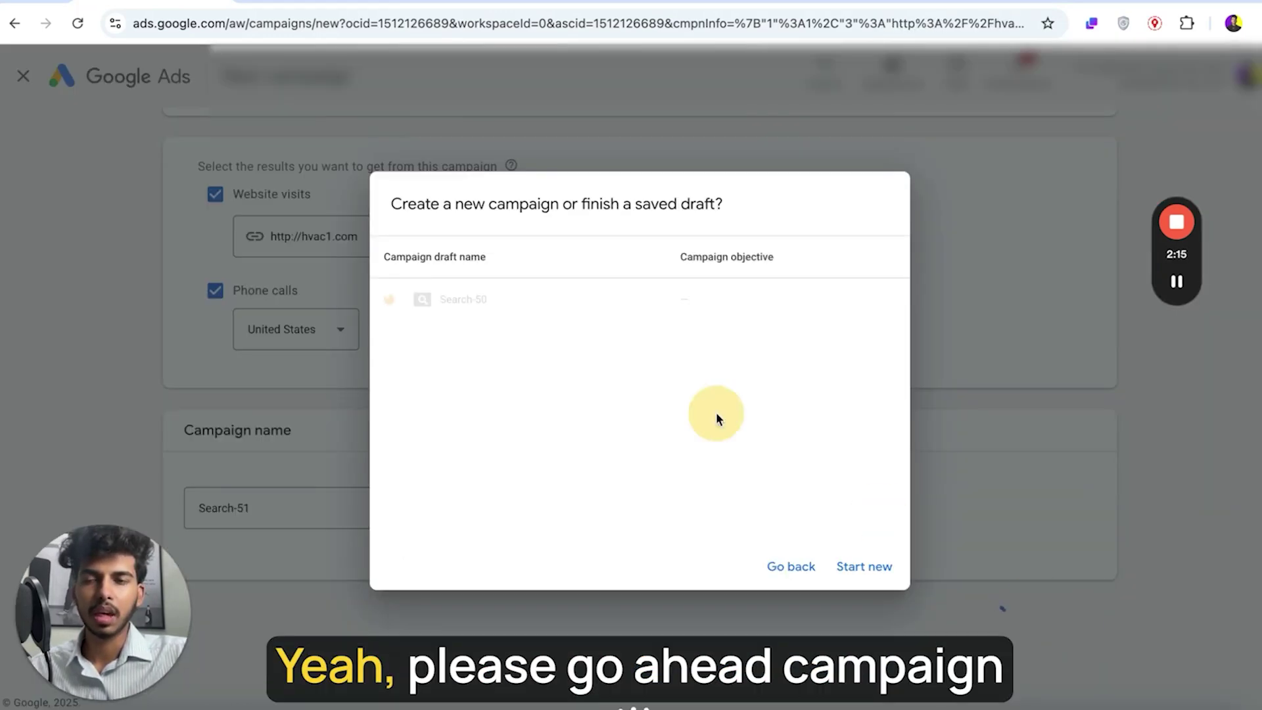
click(864, 566)
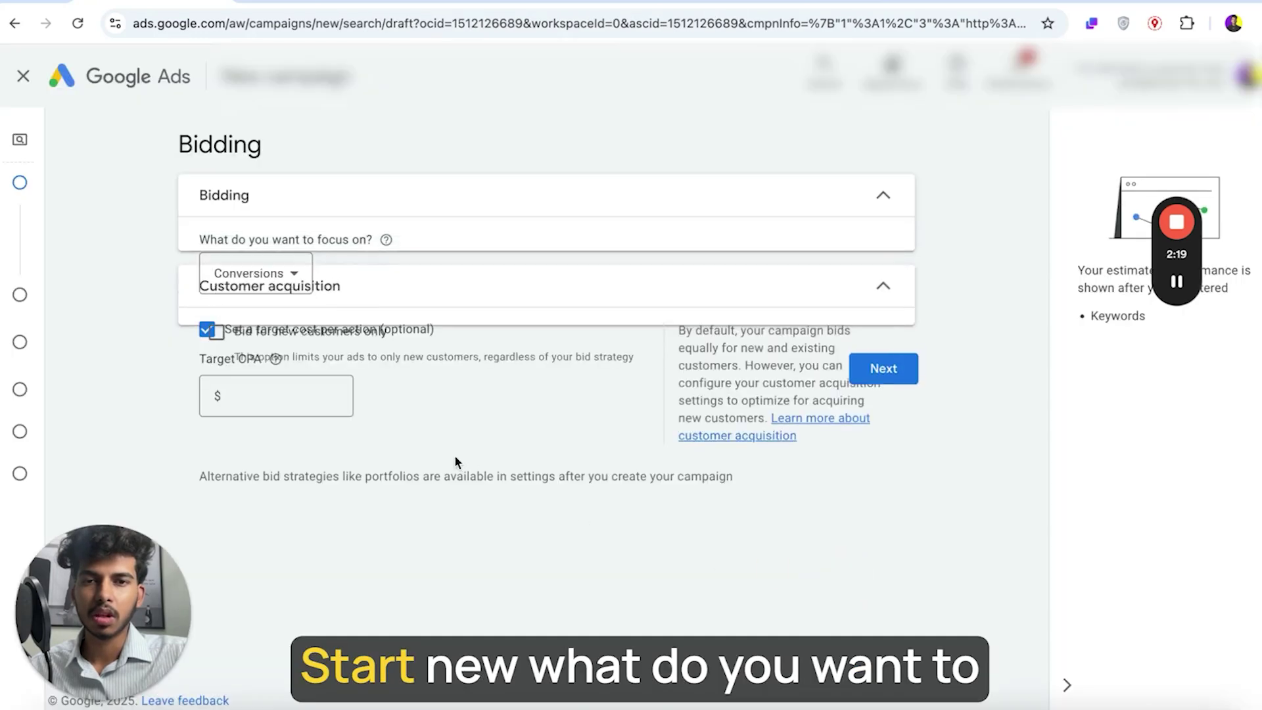
Set the bidding focus to Clicks and enable a maximum cost per click bid limit.
click(259, 265)
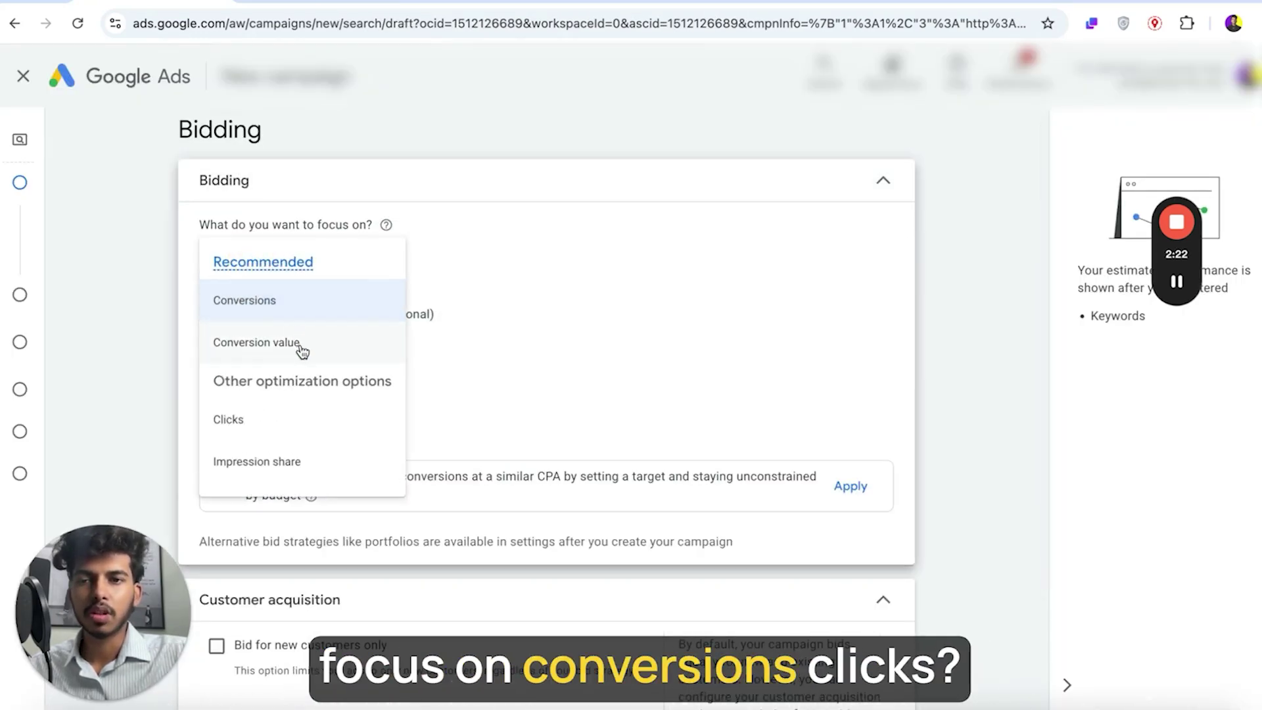
click(322, 421)
click(282, 317)
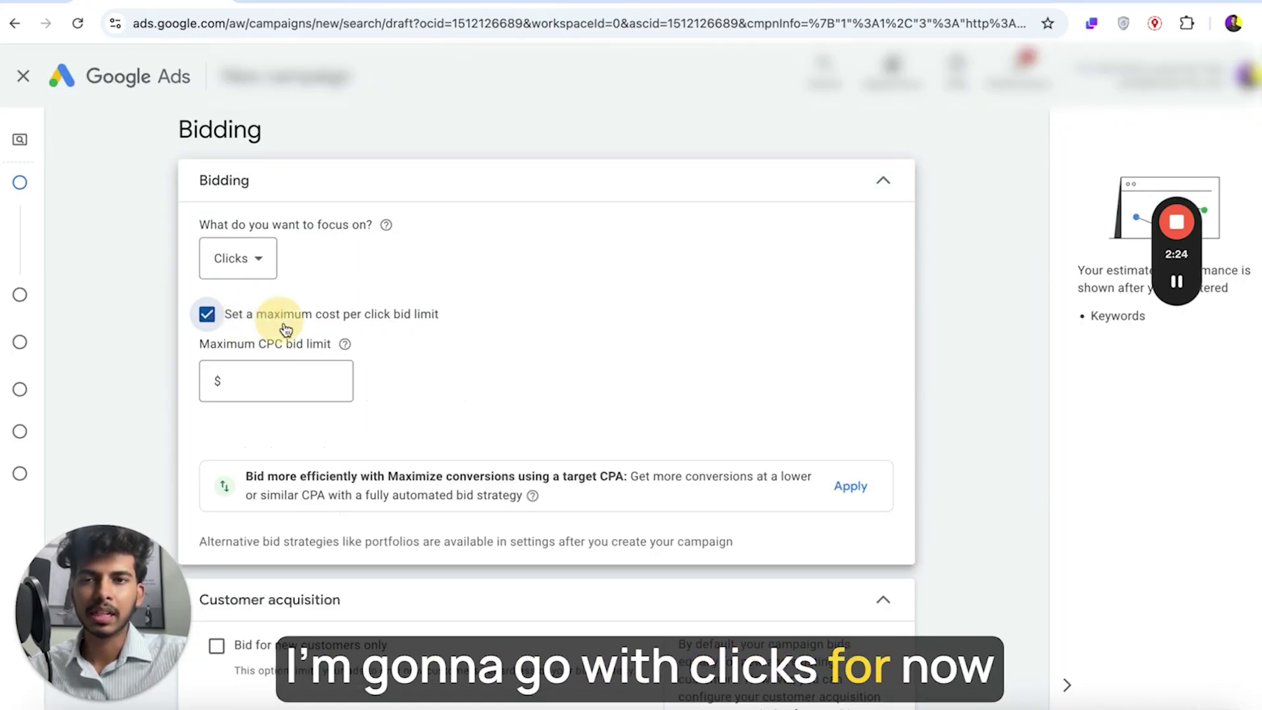
click(279, 384)
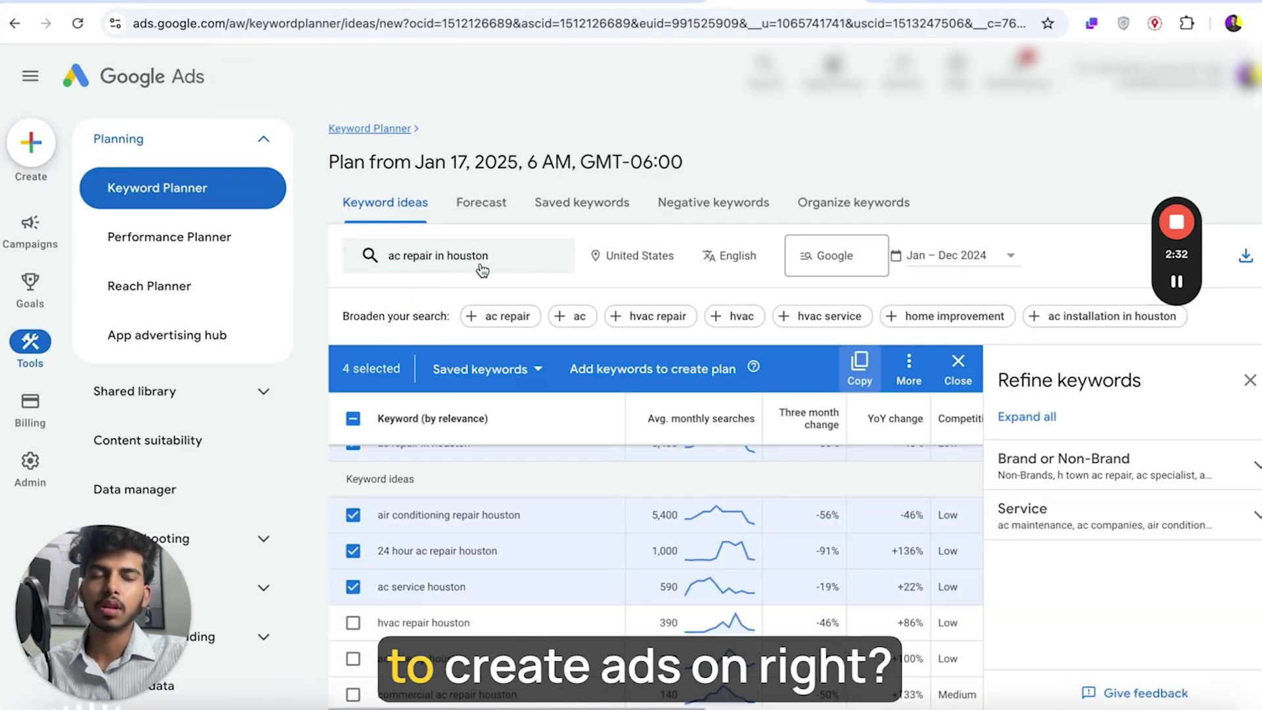
Examine the low and high top-of-page bids for the "ac repair in houston" keywords in Keyword Planner.
click(1250, 380)
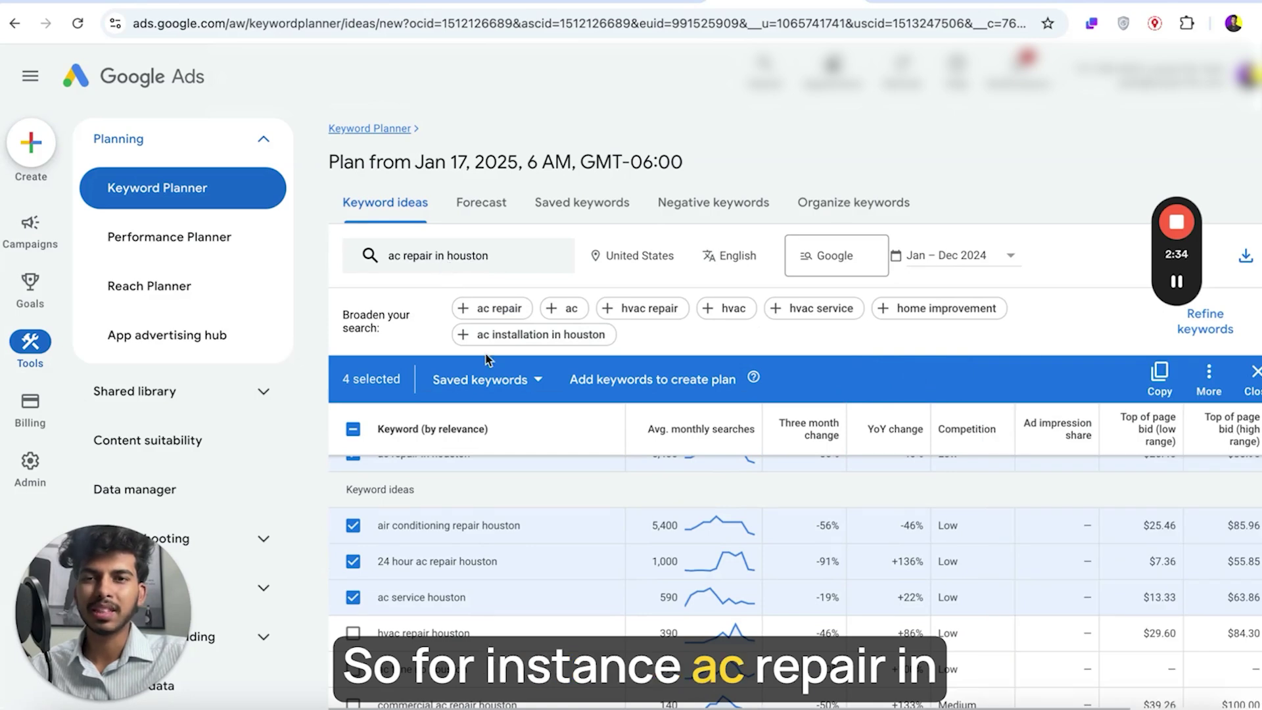
scroll(516, 423, up, 3)
scroll(520, 467, down, 3)
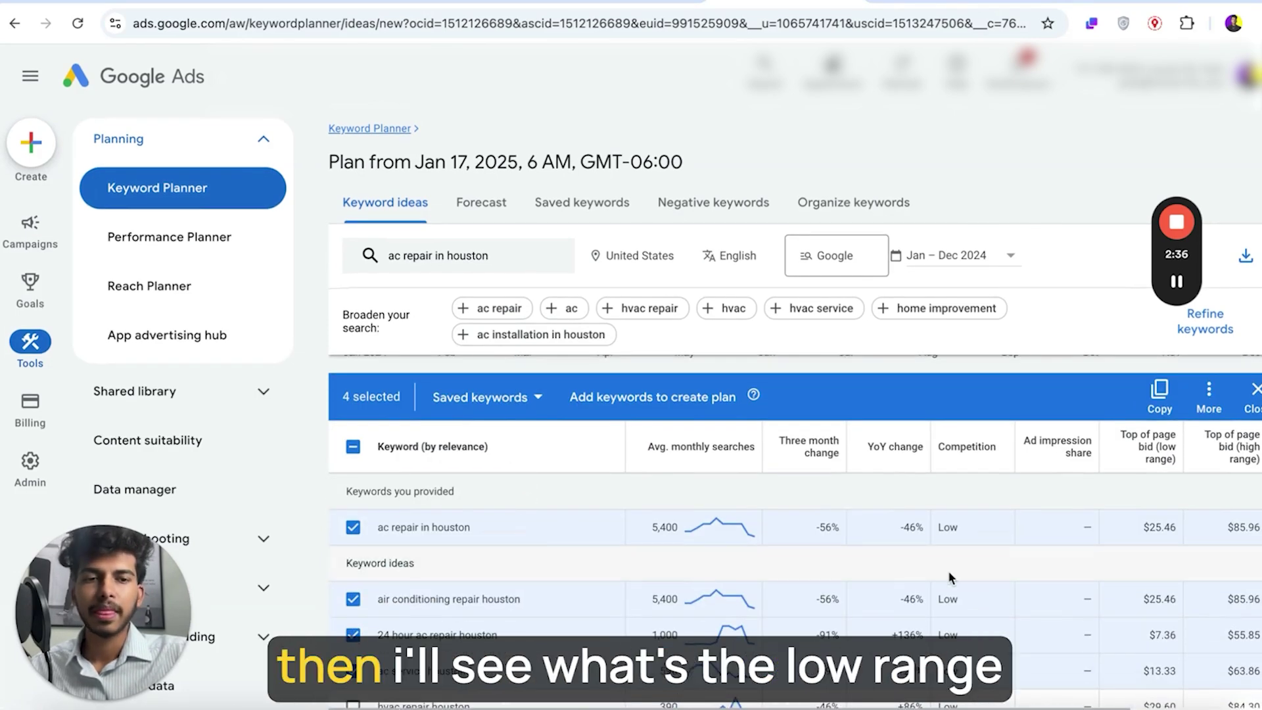
scroll(948, 571, right, 3)
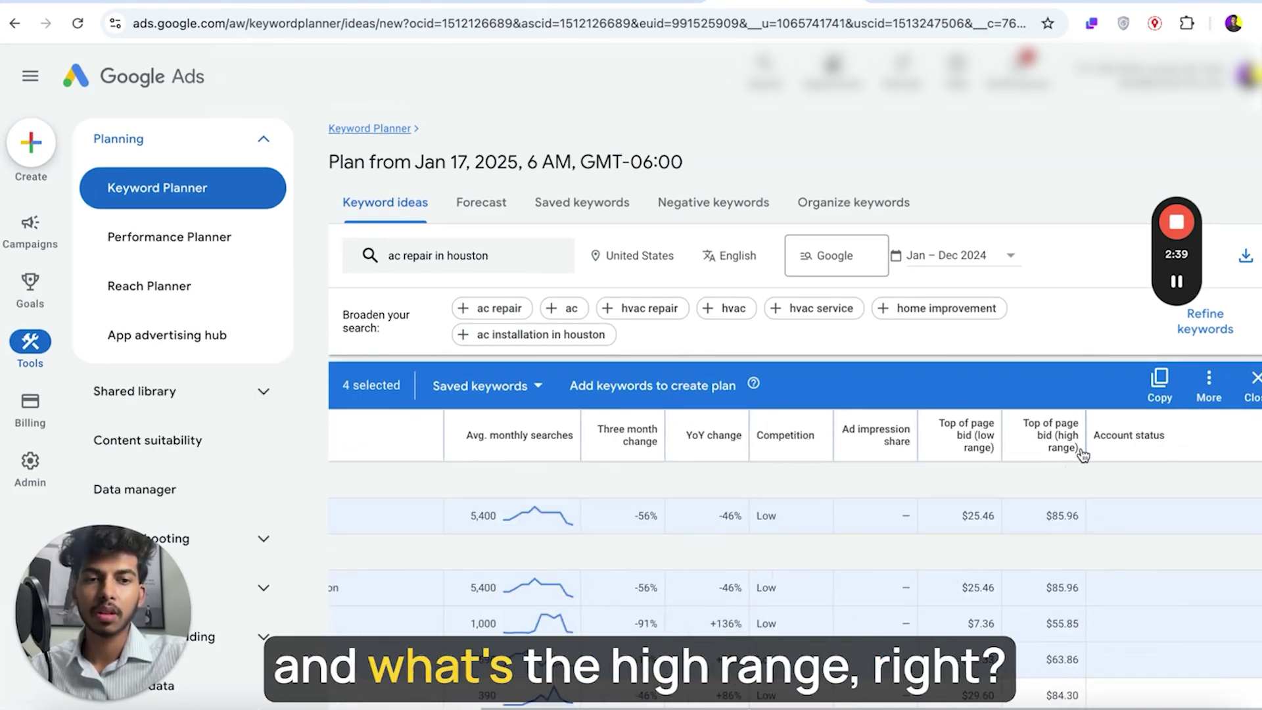
mouse_move(1027, 467)
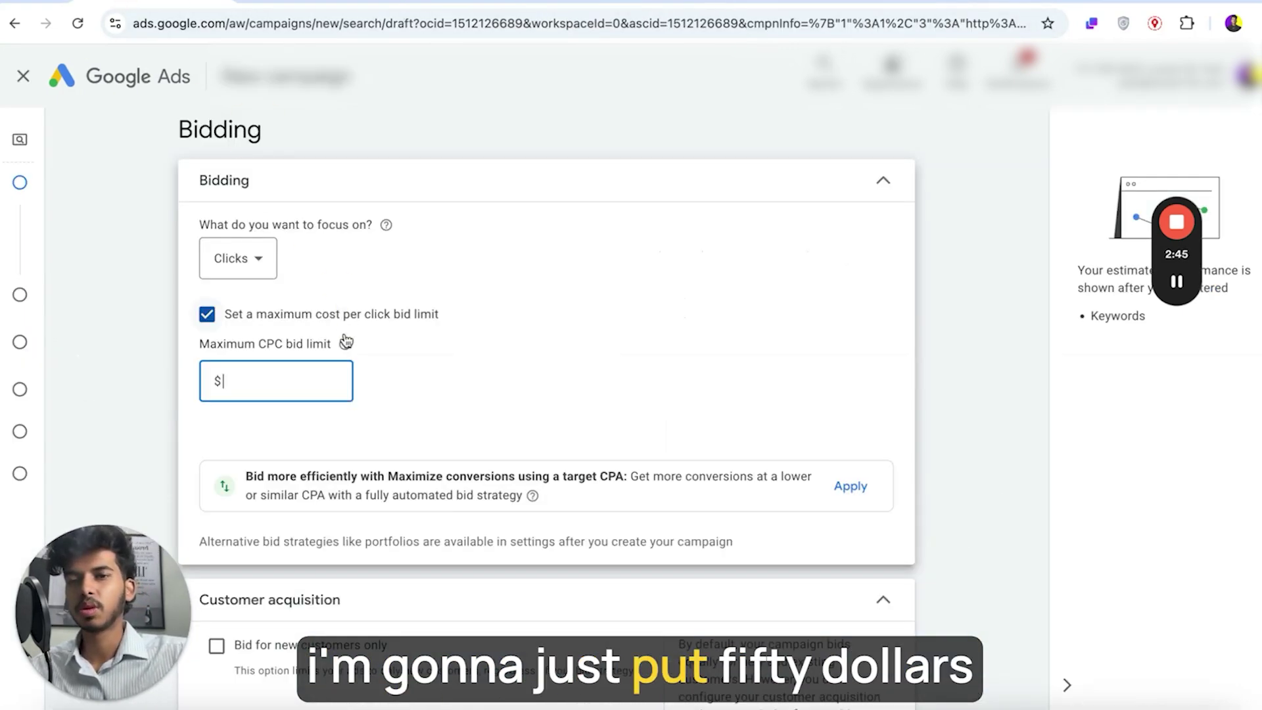
Move on to the campaign settings and exclude both the Google Search Partners Network and the Google Display Network.
scroll(407, 432, down, 2)
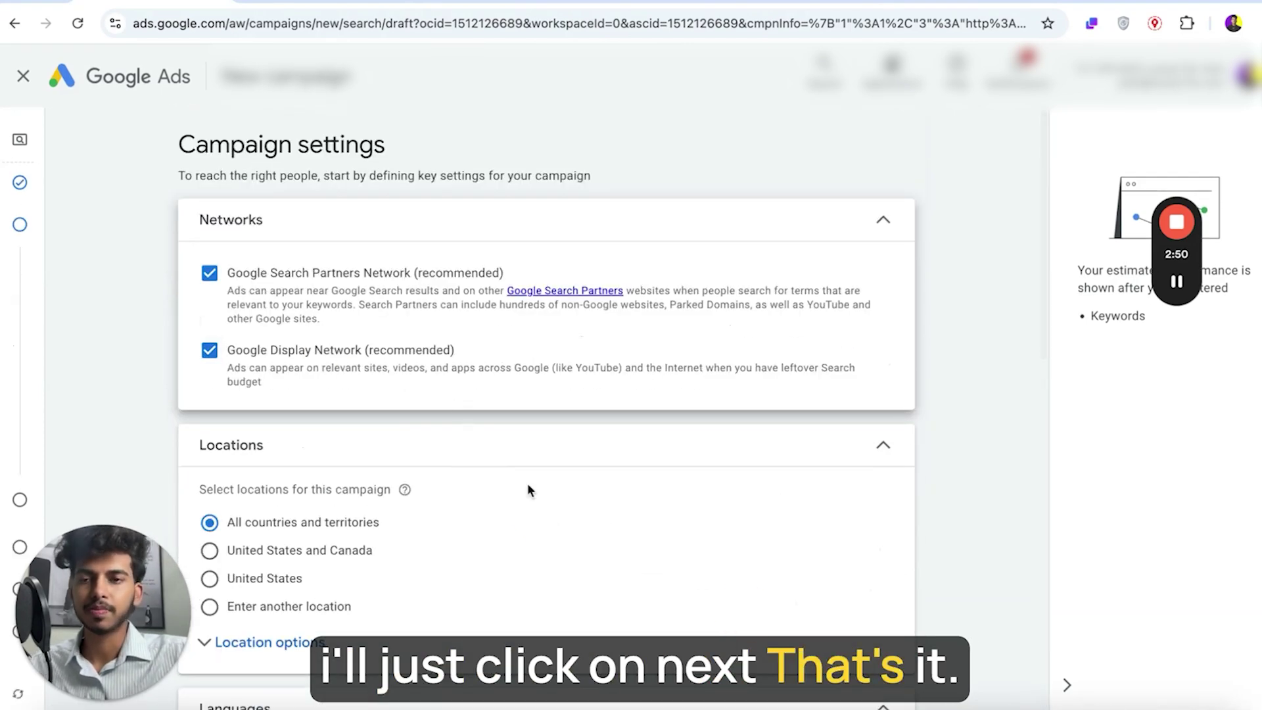
scroll(527, 490, down, 1)
click(210, 236)
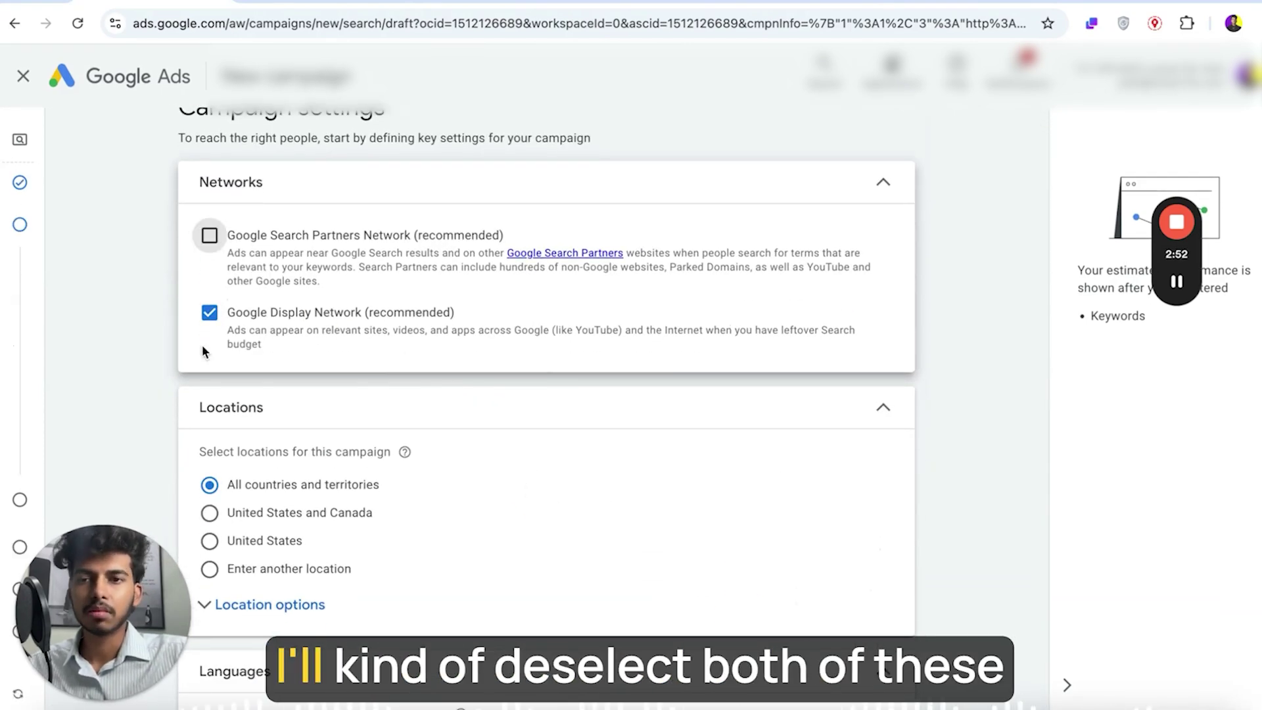
click(208, 314)
Set the campaign's location to United States and continue to keyword and asset generation.
scroll(238, 365, down, 4)
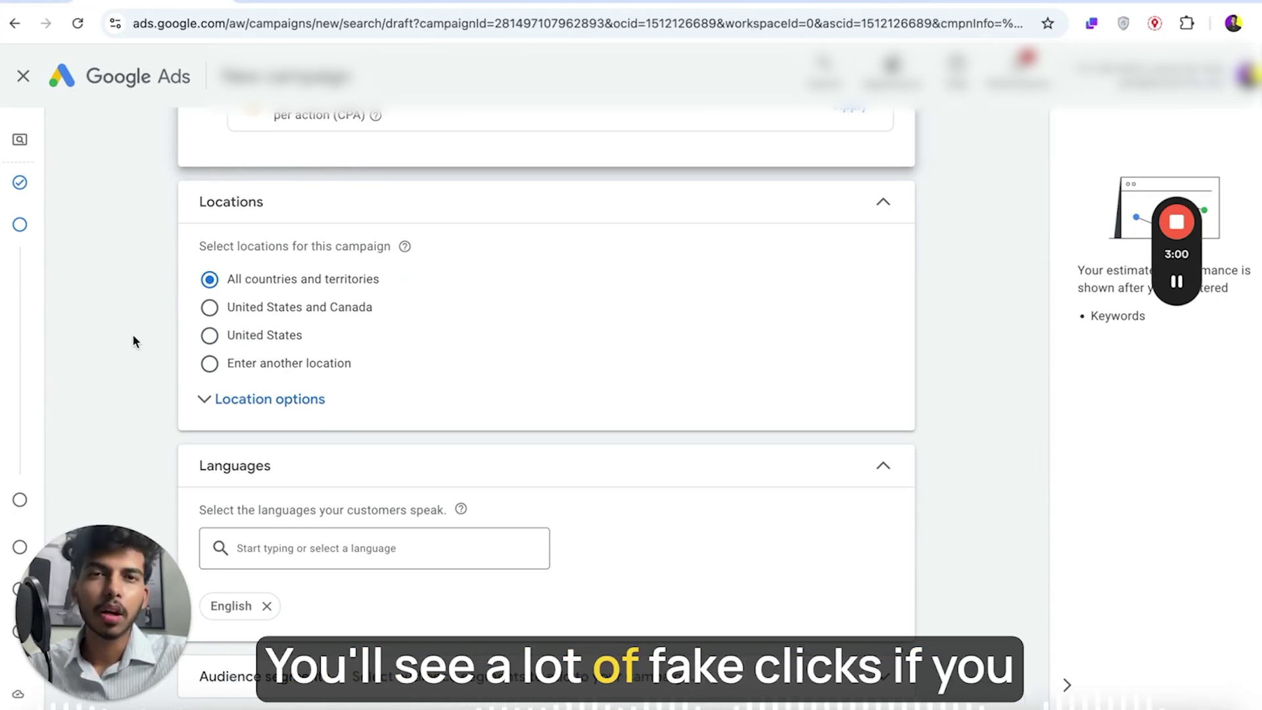
scroll(133, 336, down, 1)
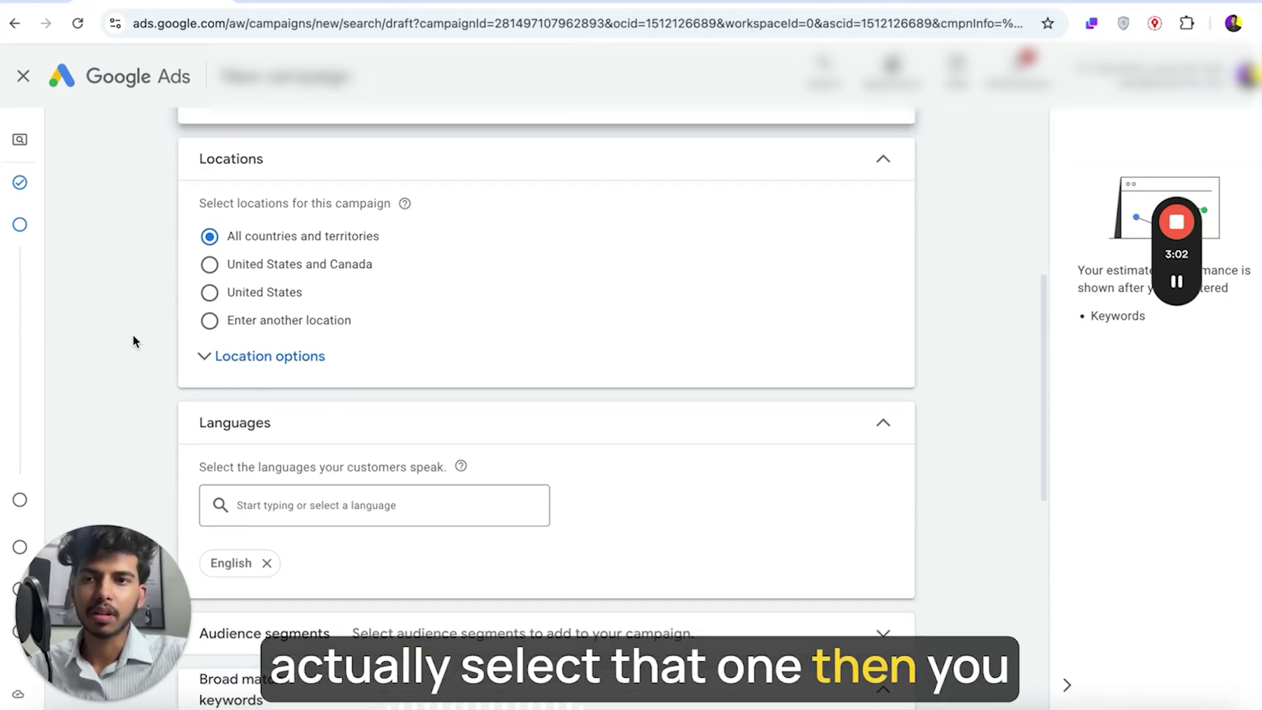
click(235, 292)
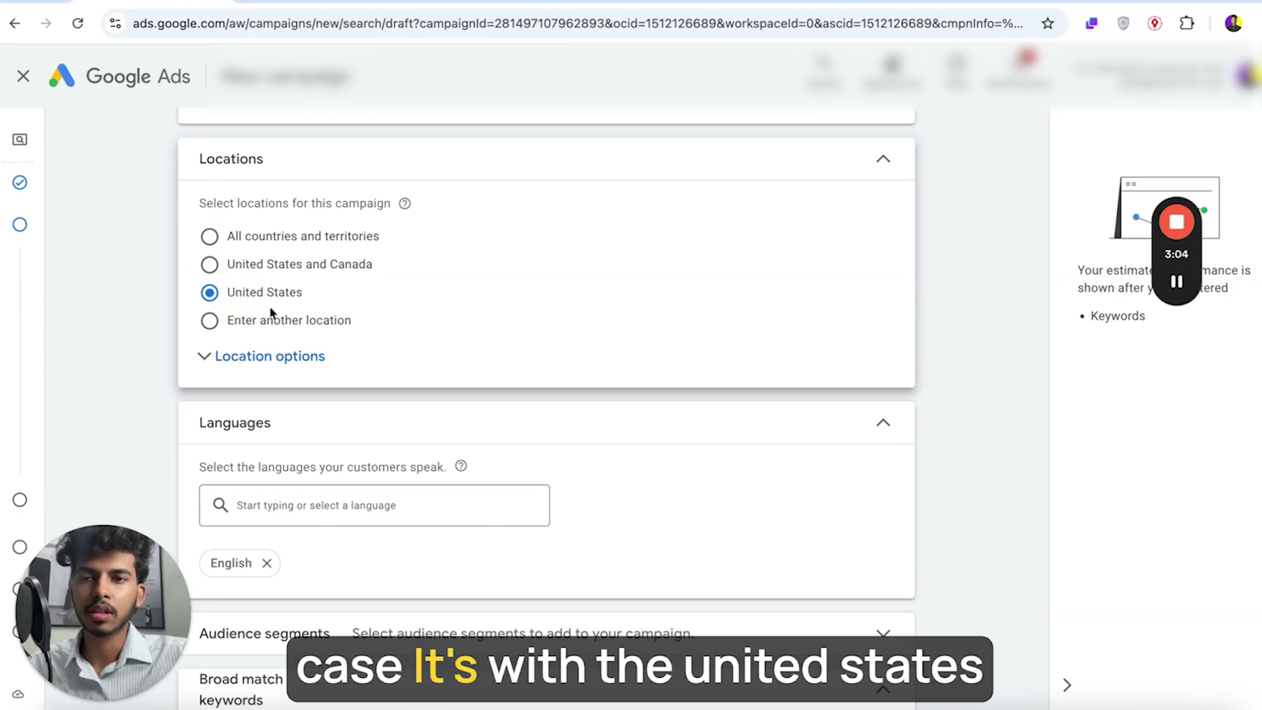
scroll(294, 438, down, 2)
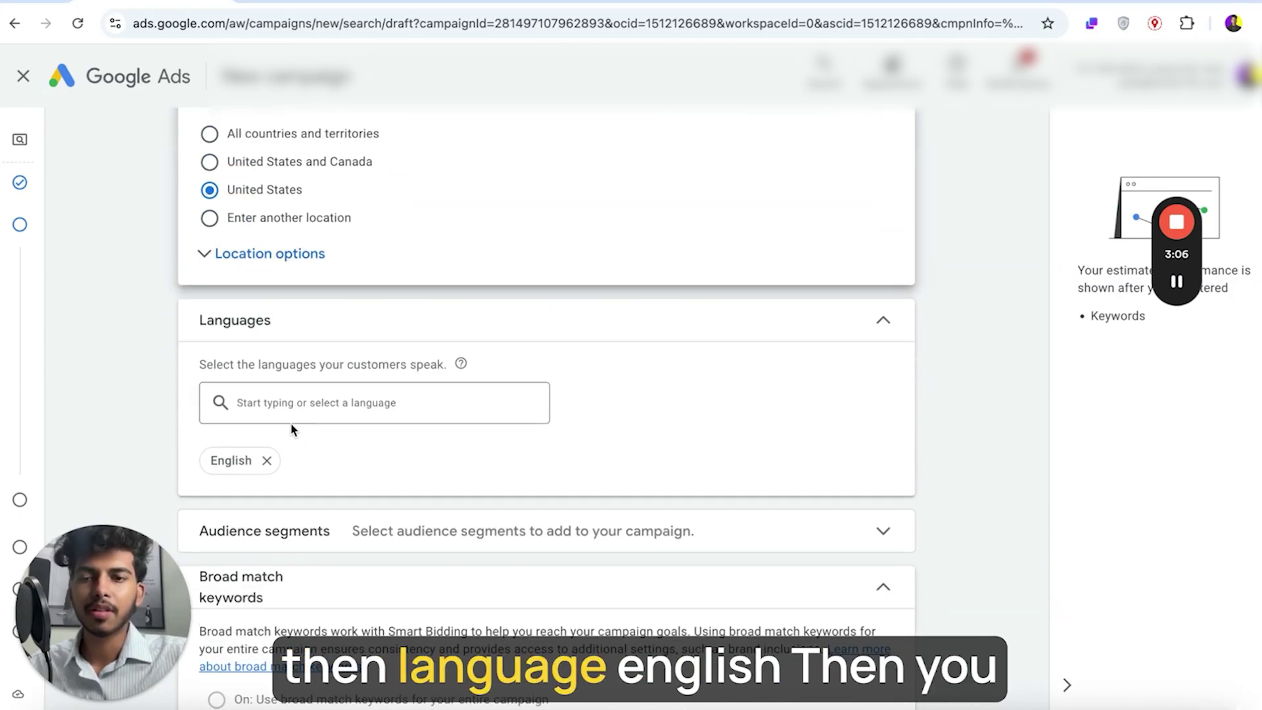
scroll(291, 423, down, 7)
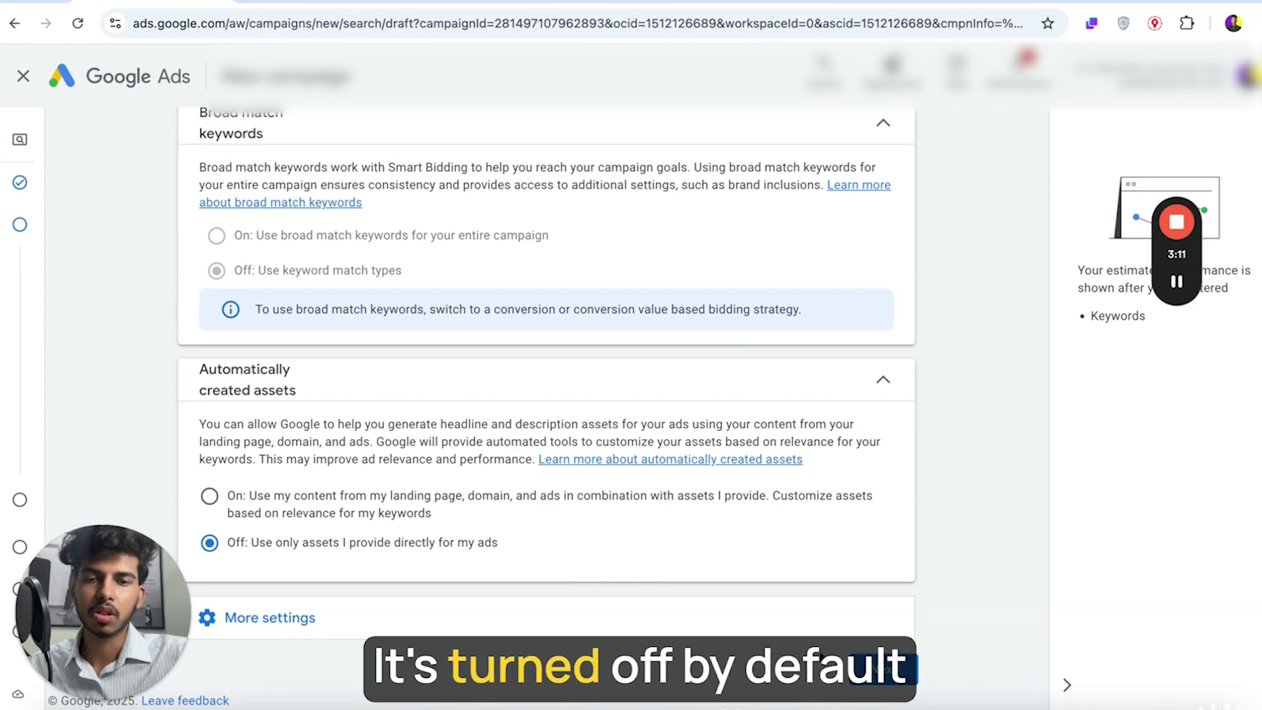
click(883, 670)
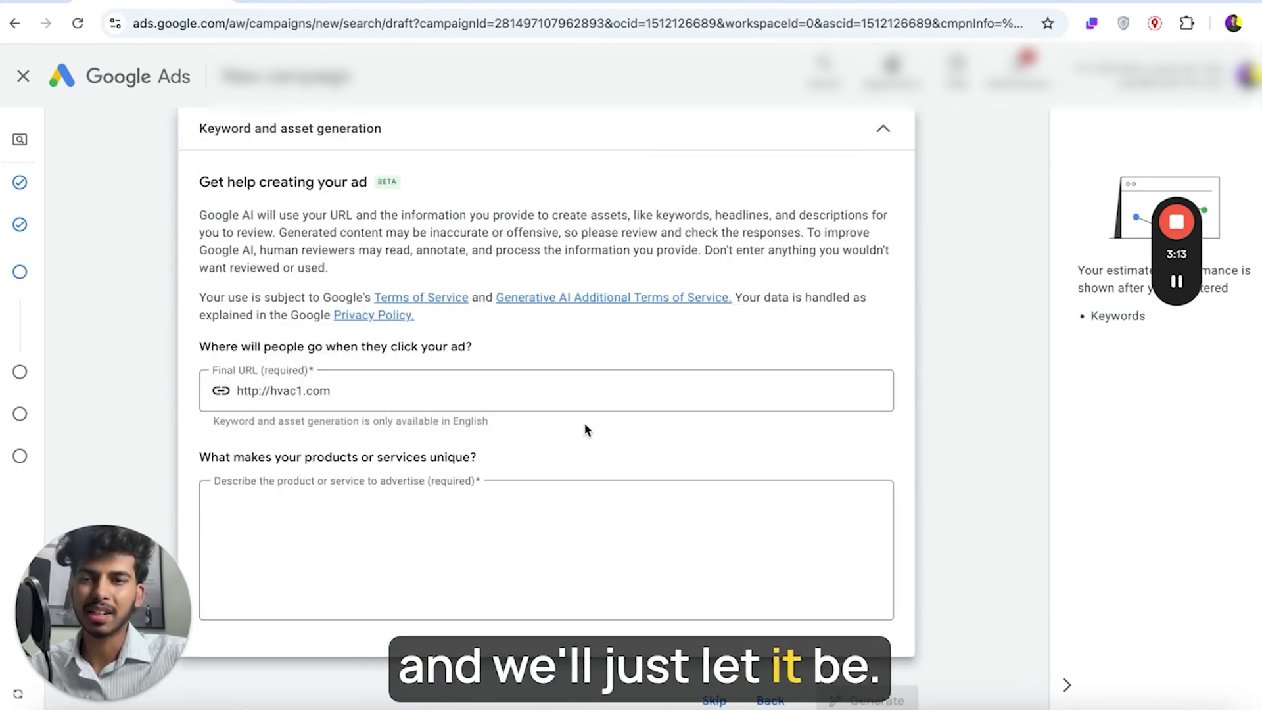
double_click(276, 391)
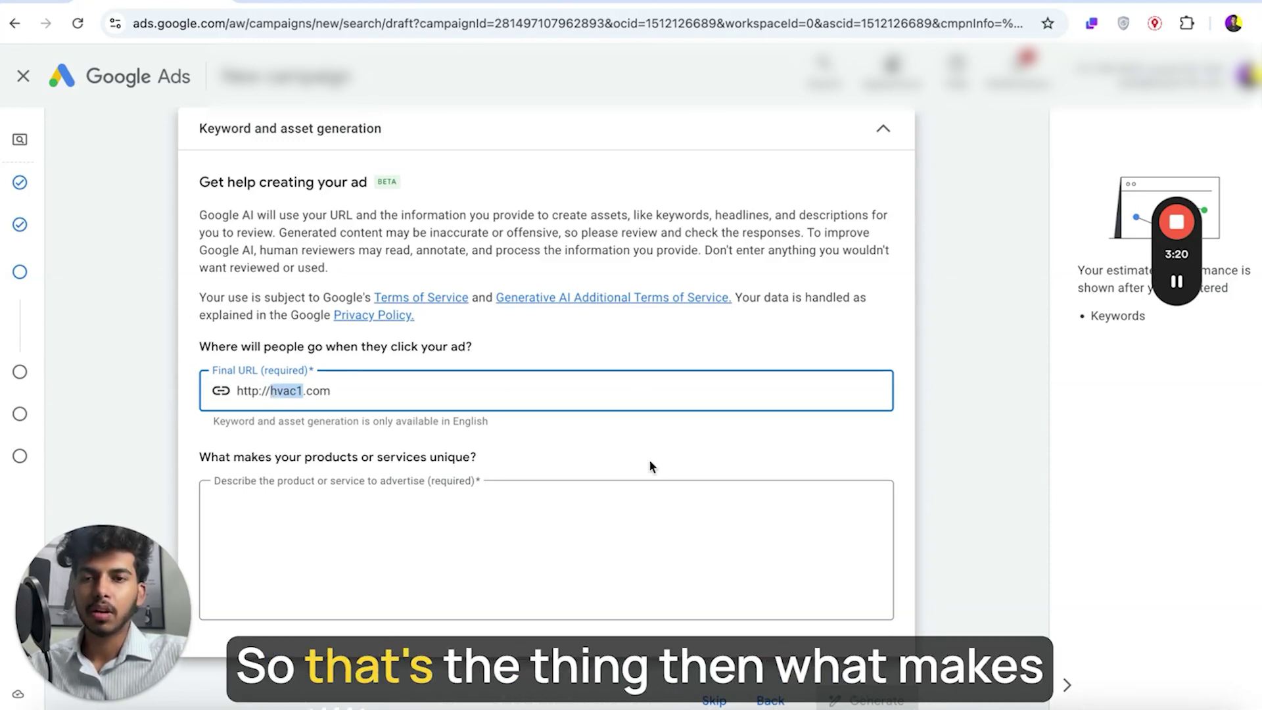
click(440, 545)
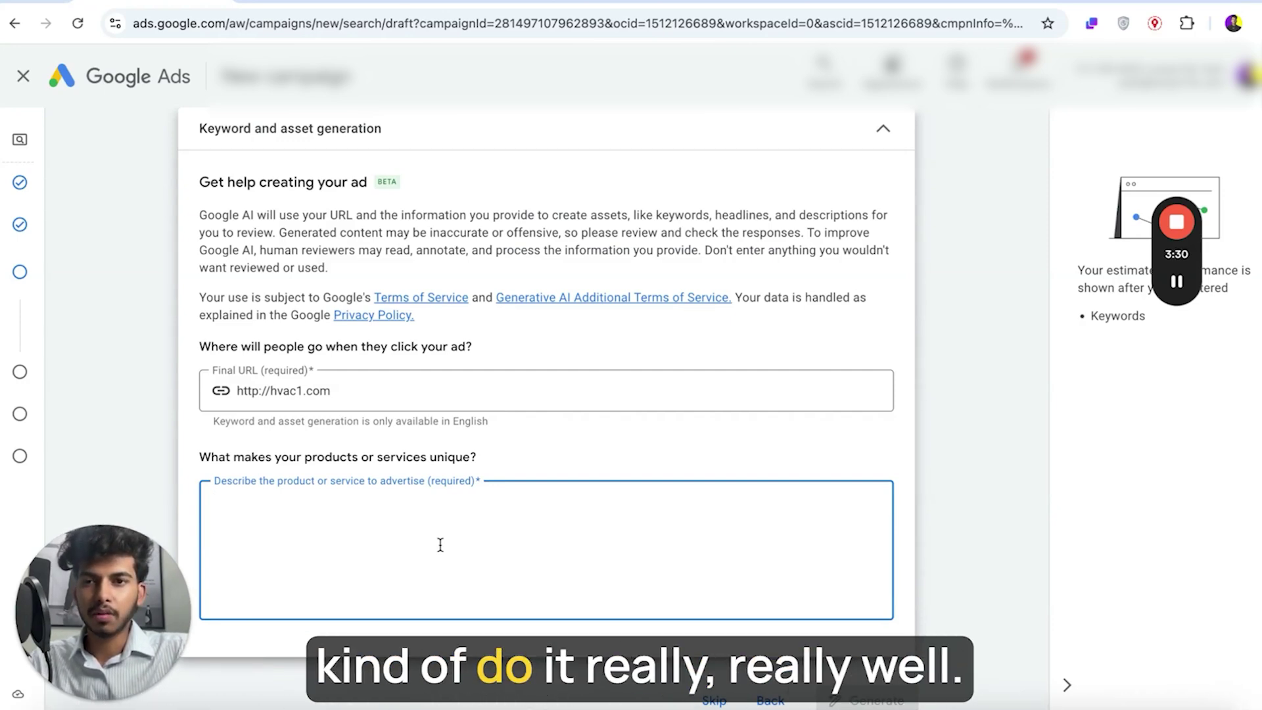
scroll(440, 544, down, 1)
click(724, 669)
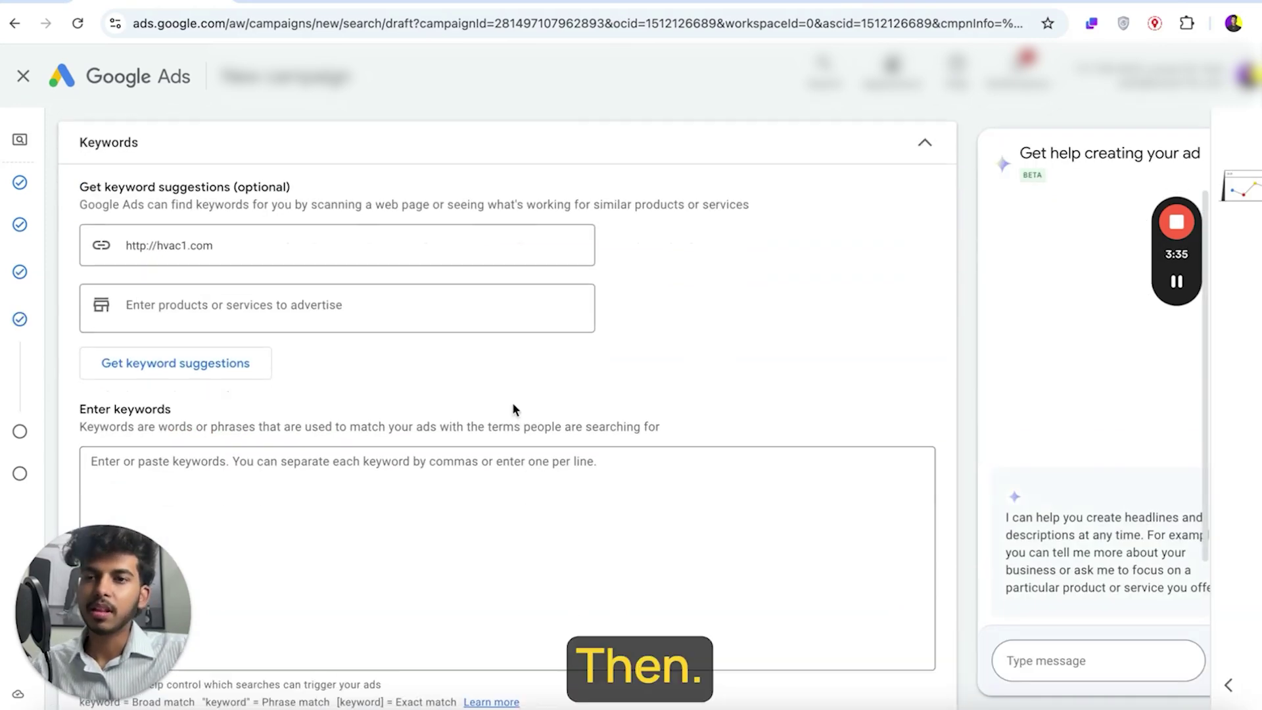
Copy the selected Keyword Planner ideas into the ad group's keywords: ac repair in houston, 24 hour ac repair houston, ac service houston, air conditioning repair houston.
click(288, 305)
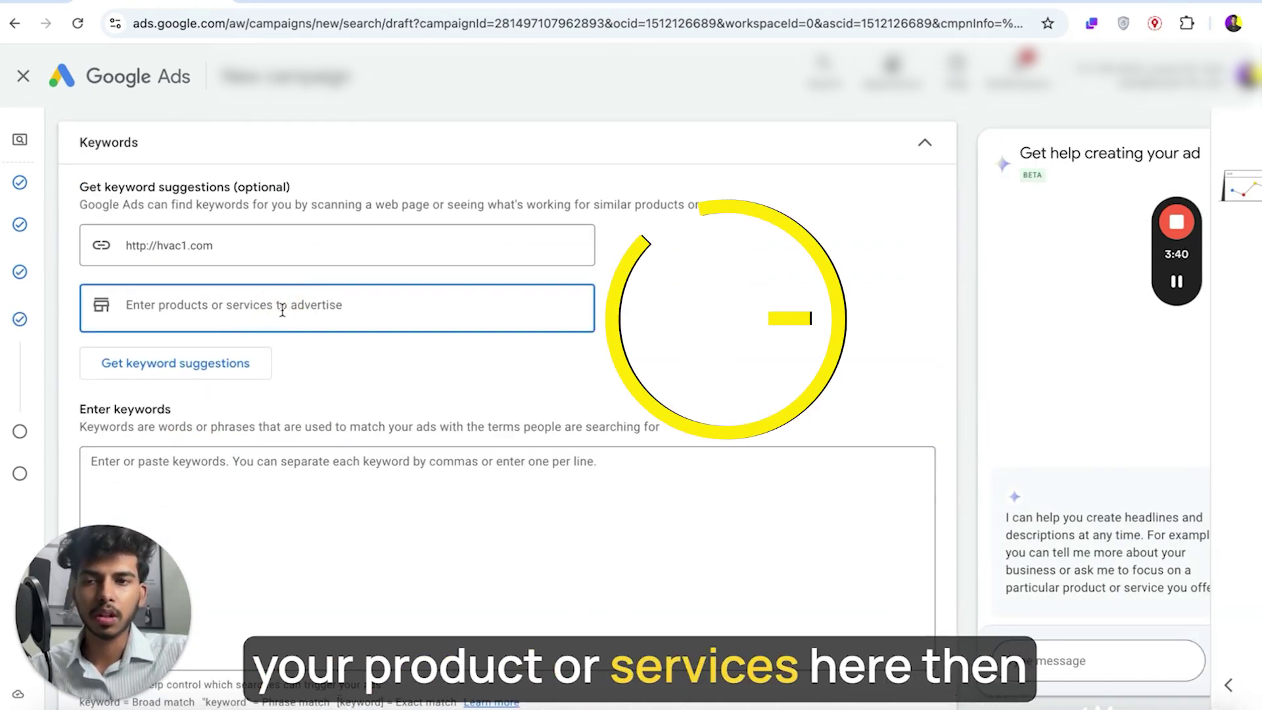
key(Tab)
key(Tab)
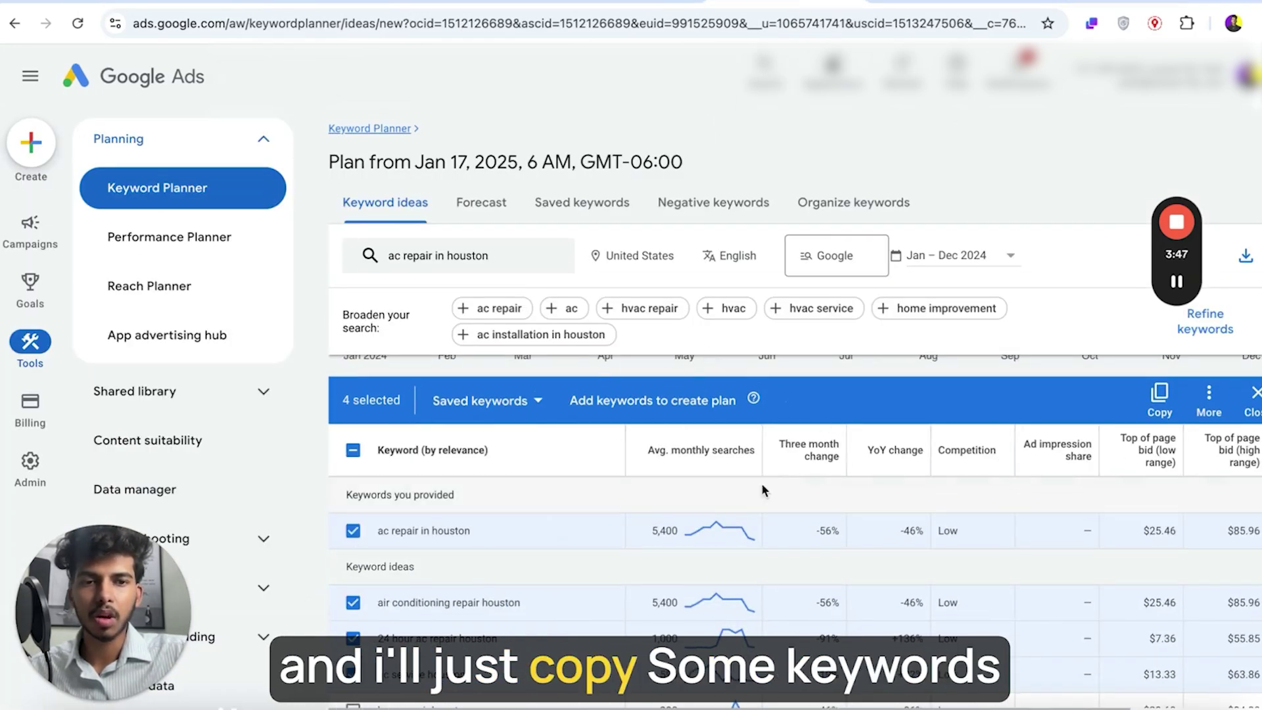
scroll(763, 490, up, 2)
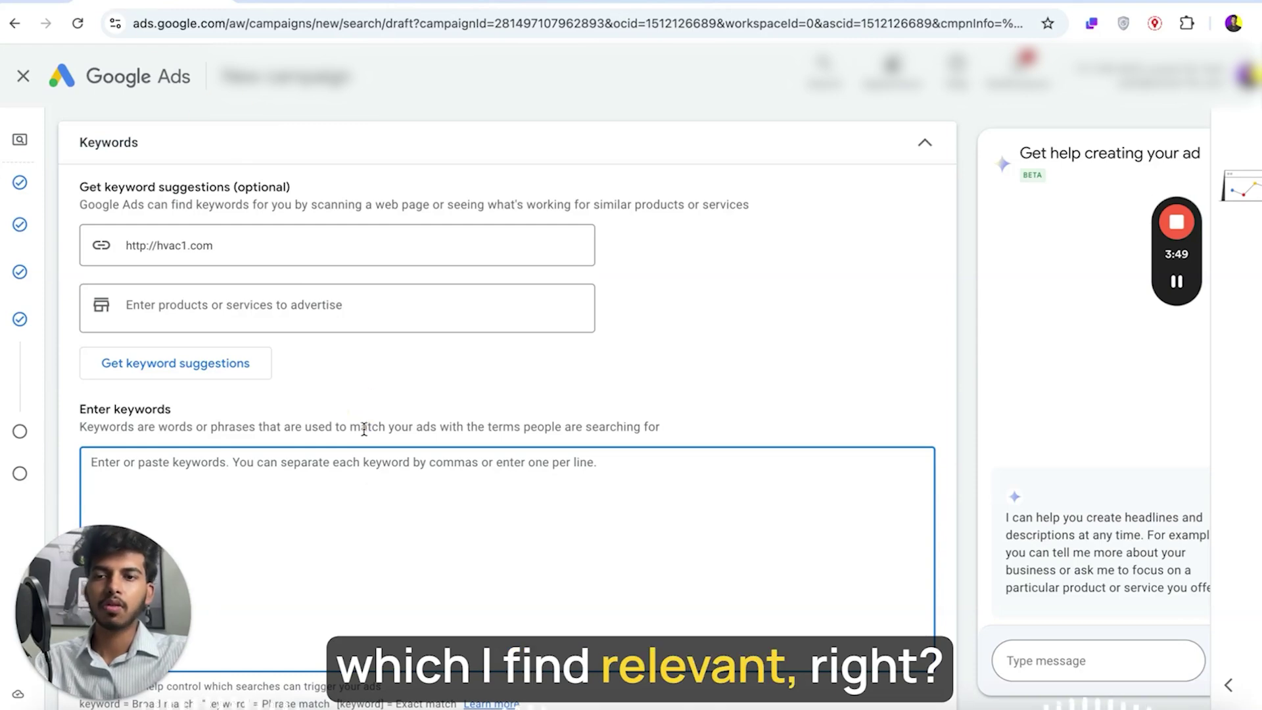
text(ac repair in houston 24 hour ac repair houston ac service houston air conditioning repair houston)
scroll(375, 500, down, 7)
scroll(375, 483, up, 6)
scroll(376, 480, down, 2)
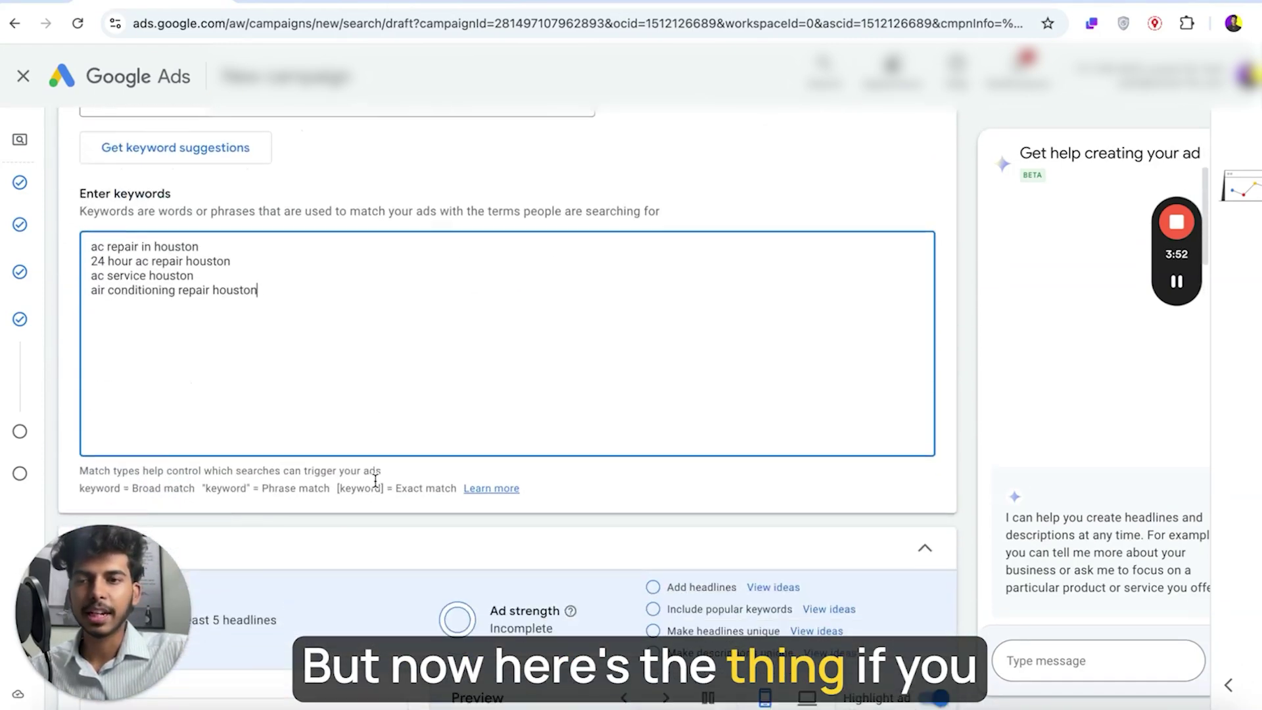
Compare the broad, phrase and exact keyword match types using the "phrase match vs exact match" search results.
scroll(375, 481, down, 2)
scroll(375, 485, up, 1)
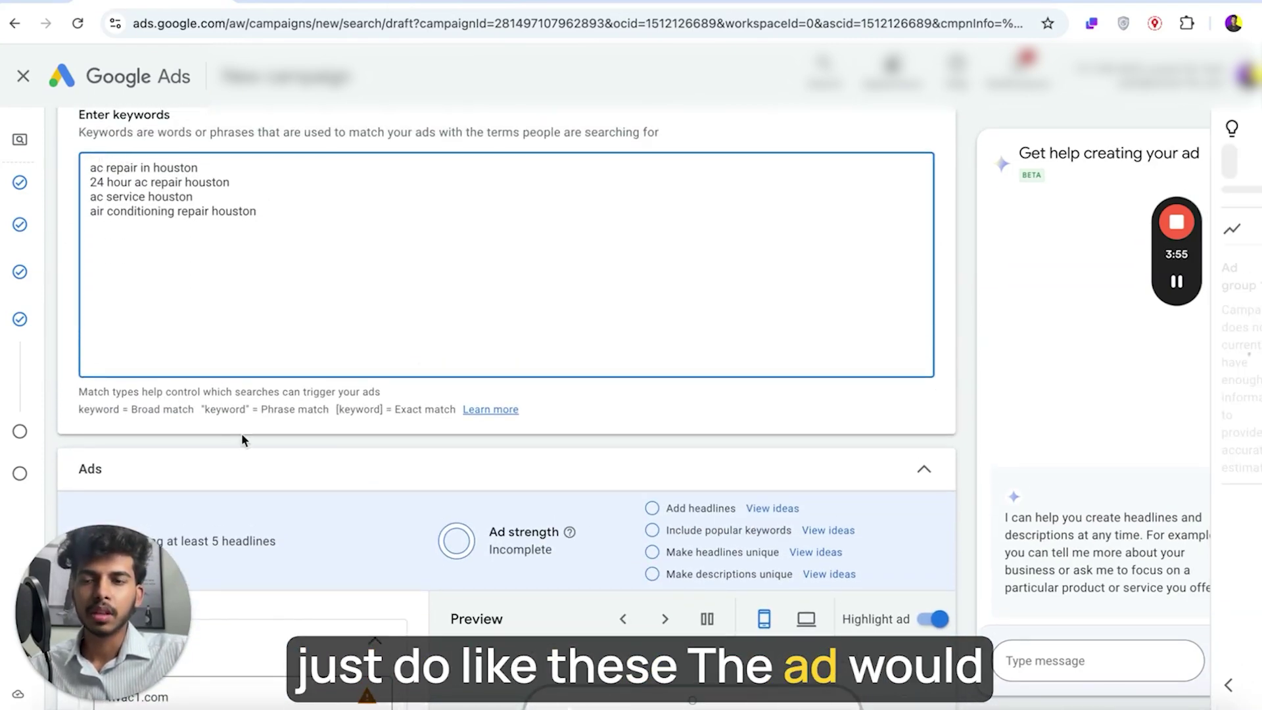
click(628, 2)
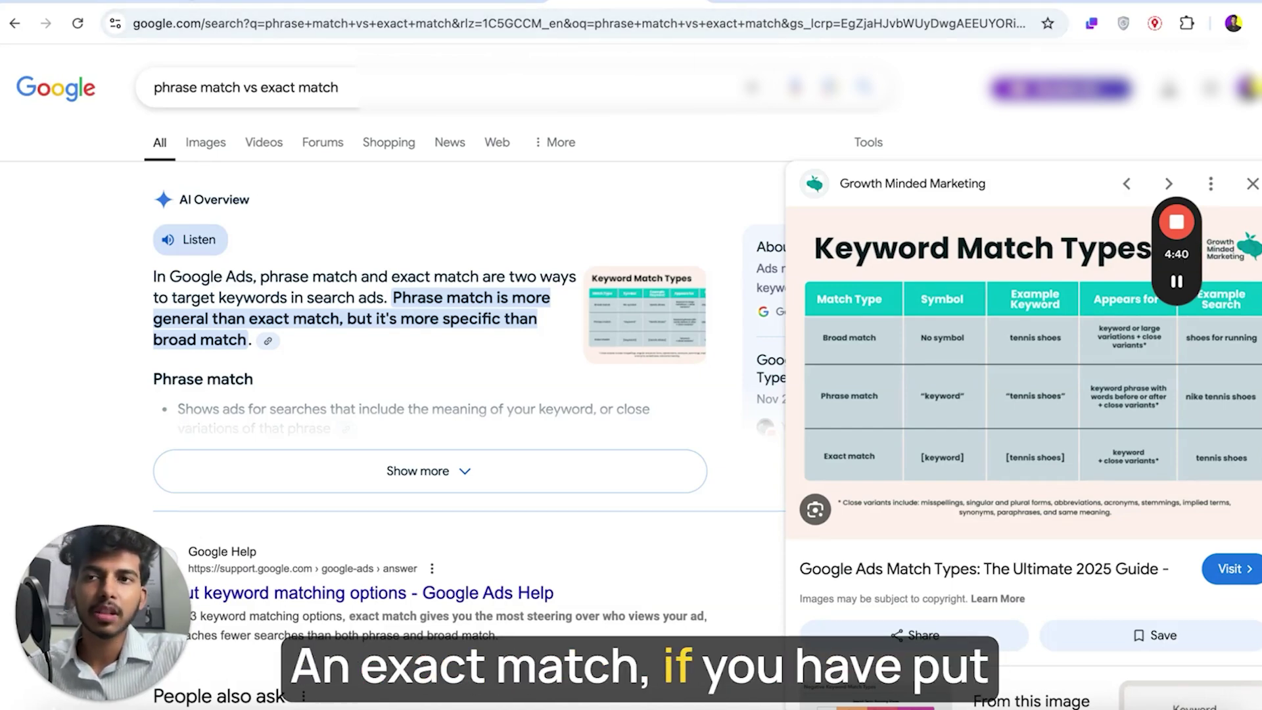
click(158, 5)
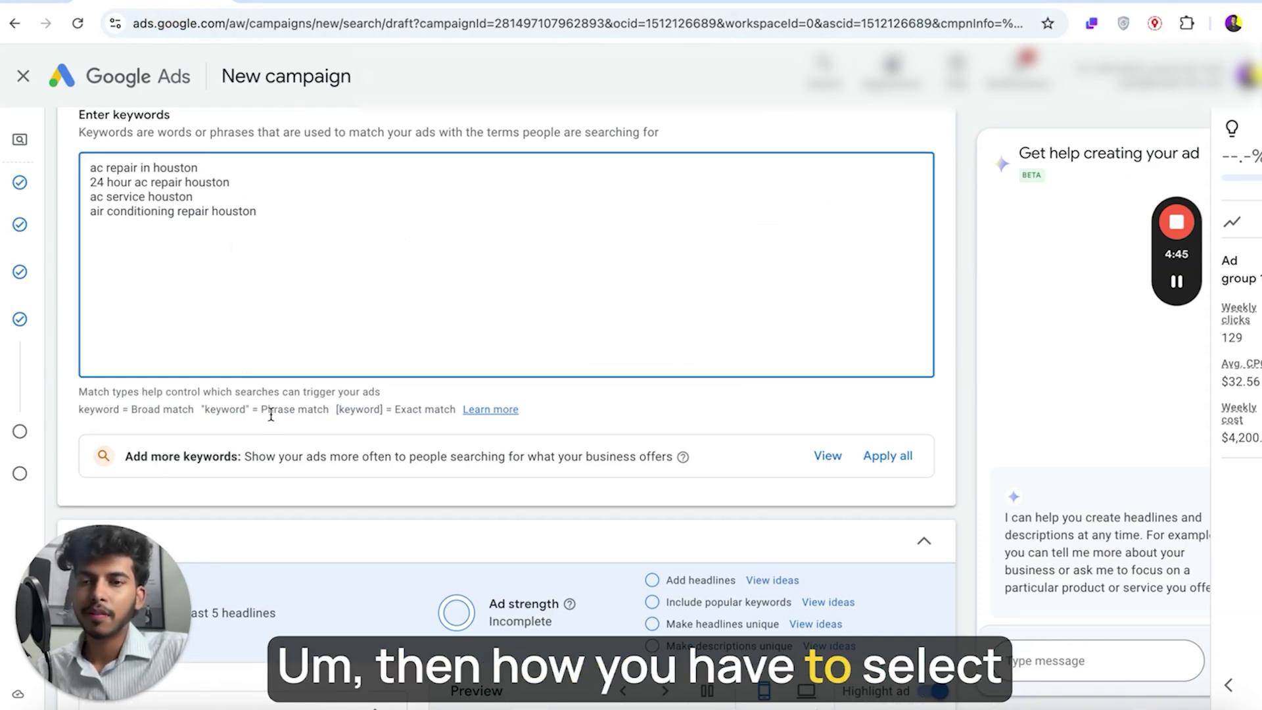
Copy the campaign keywords, switch to Keyword Match Type Tool and generate a keyword list with only phrase match enabled.
key(ctrl+a)
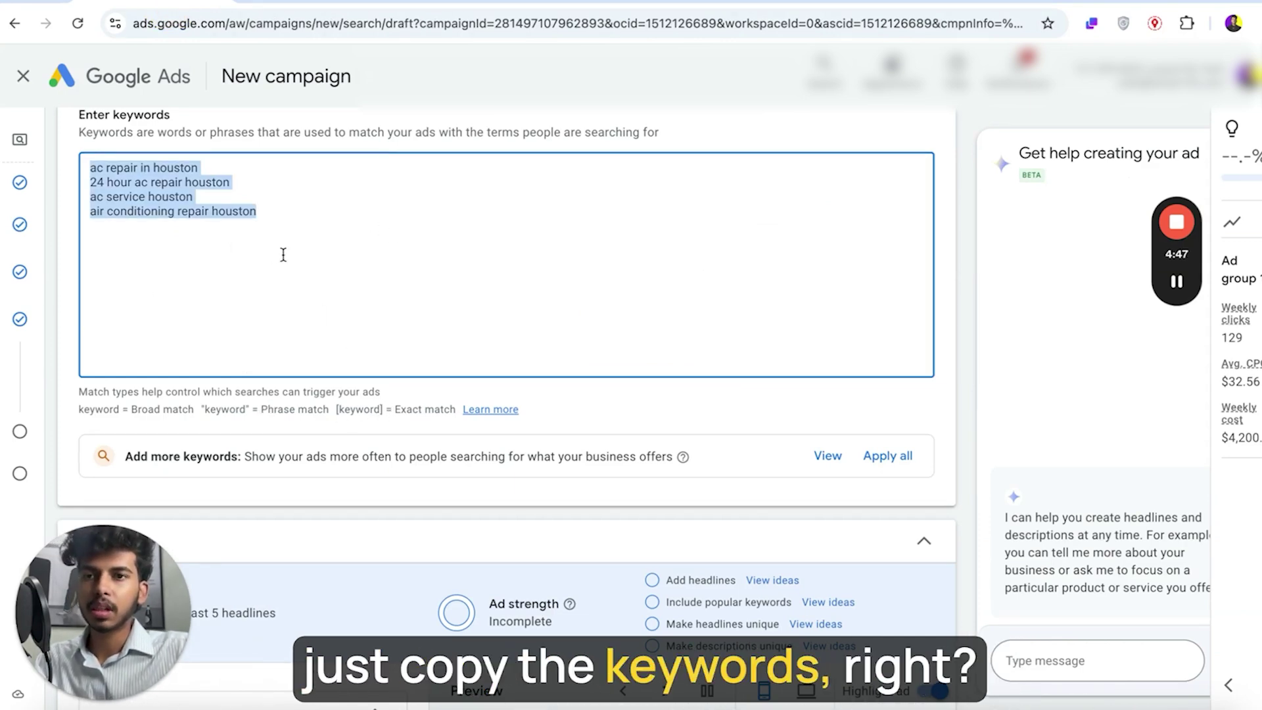
click(454, 4)
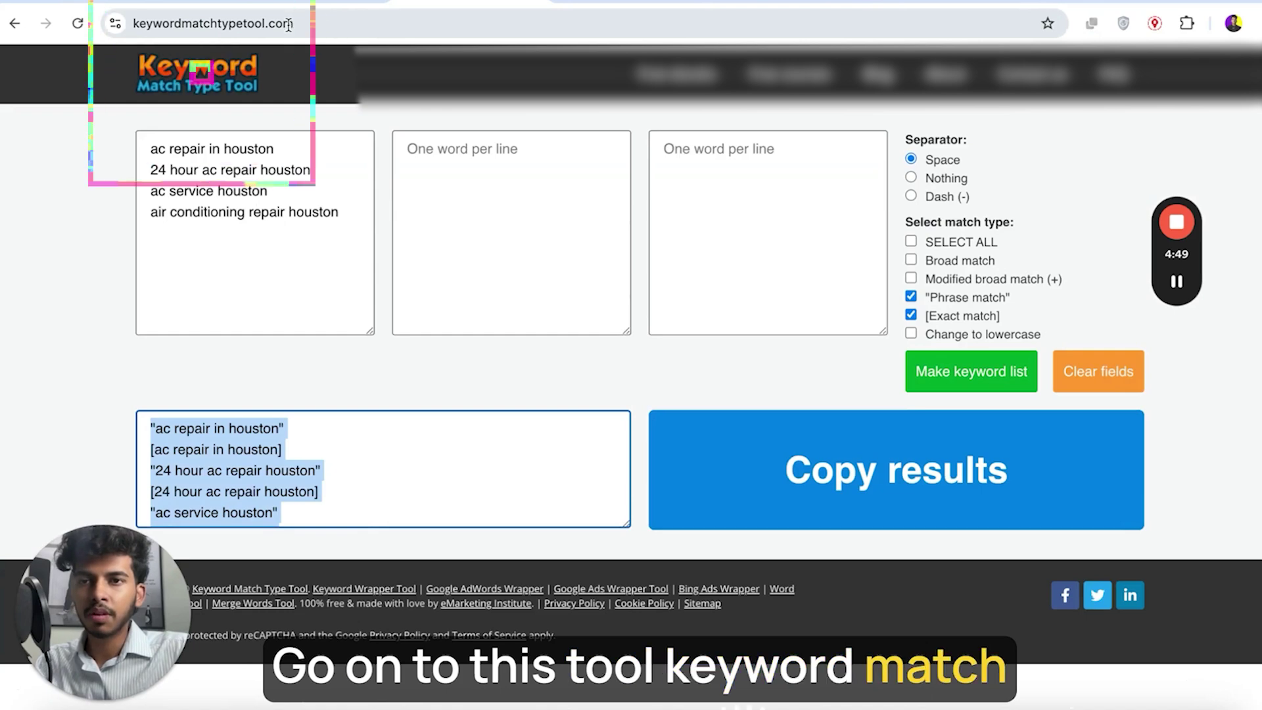
click(315, 197)
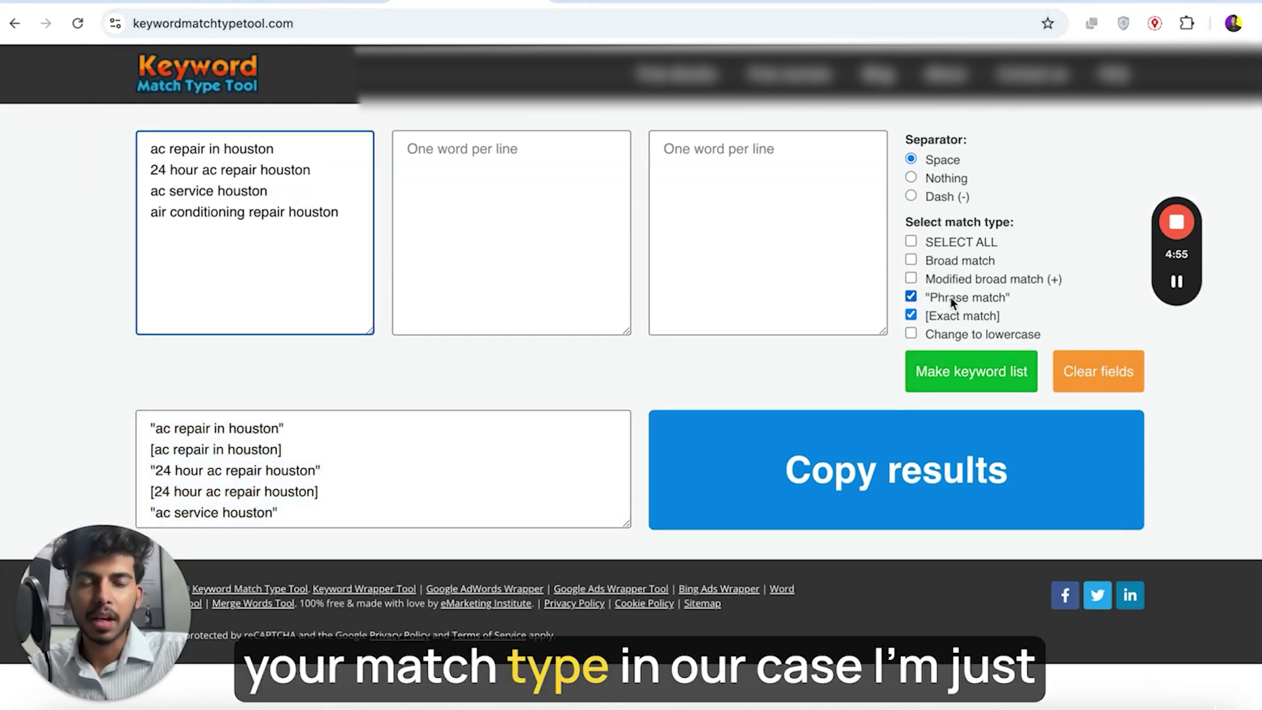
click(932, 308)
click(930, 314)
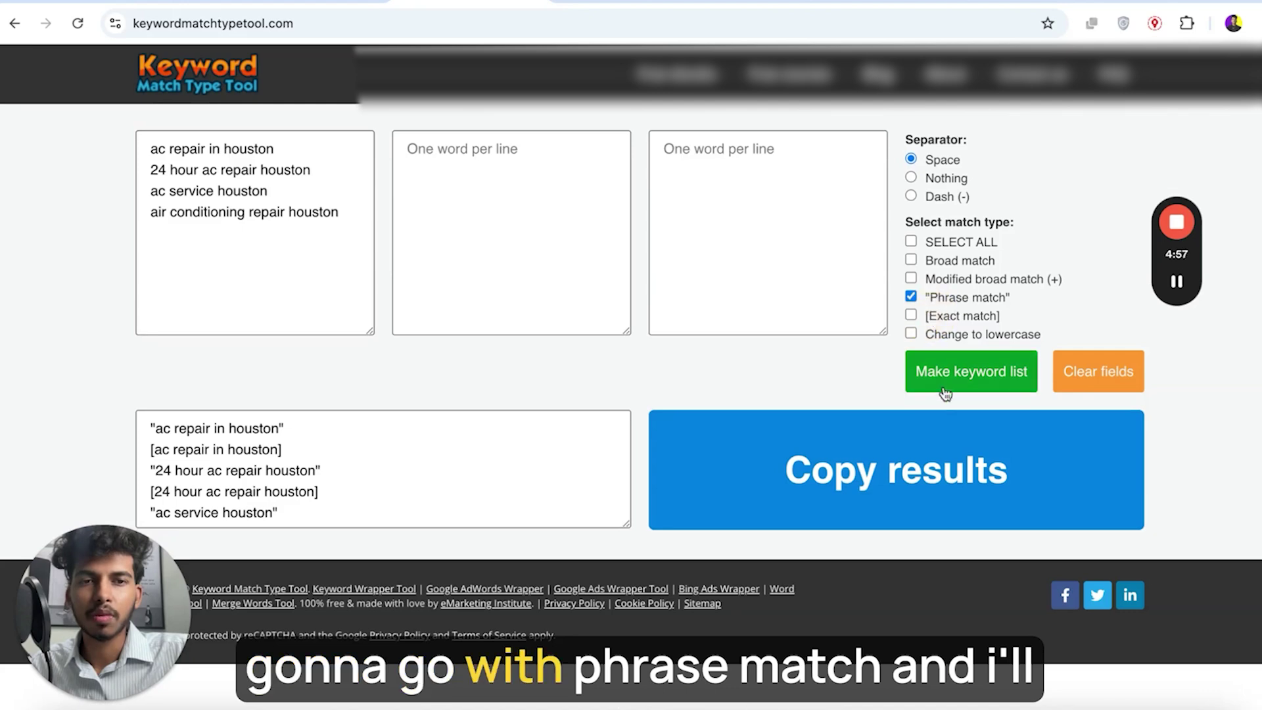
click(943, 387)
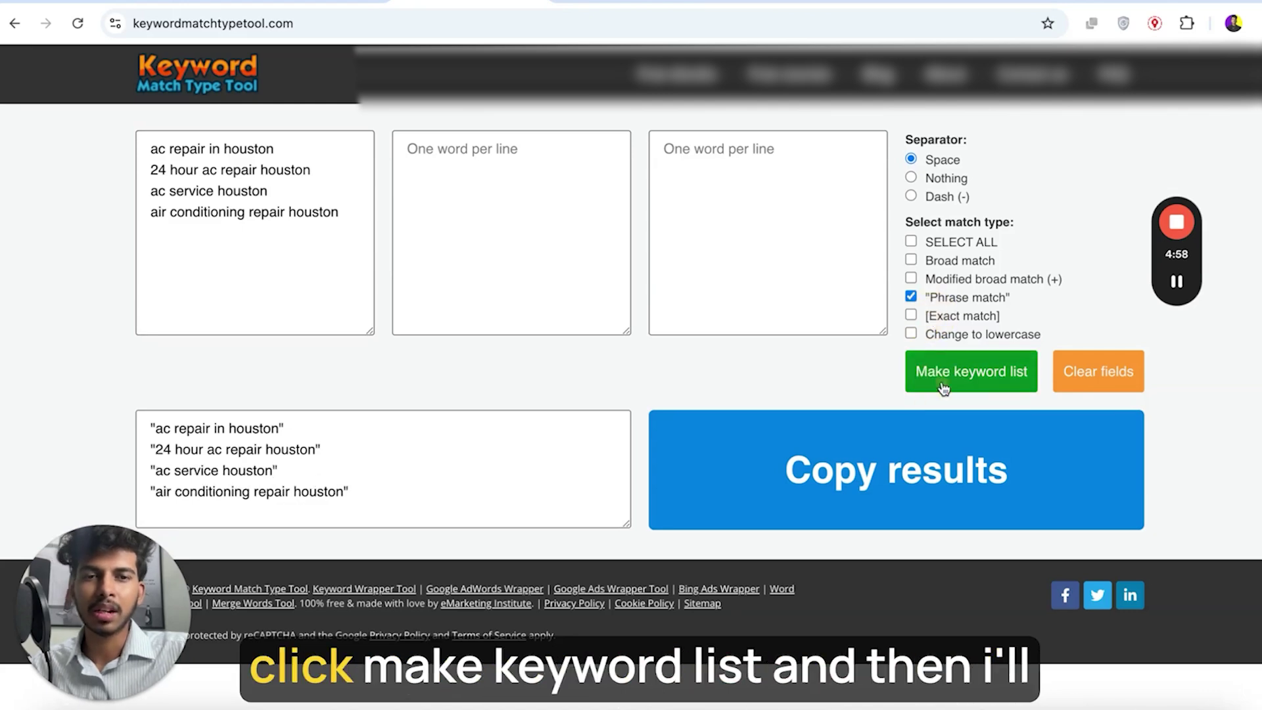
Replace the campaign's keywords in Google Ads with the generated list of four quoted phrase match keywords.
click(340, 459)
key(ctrl+a)
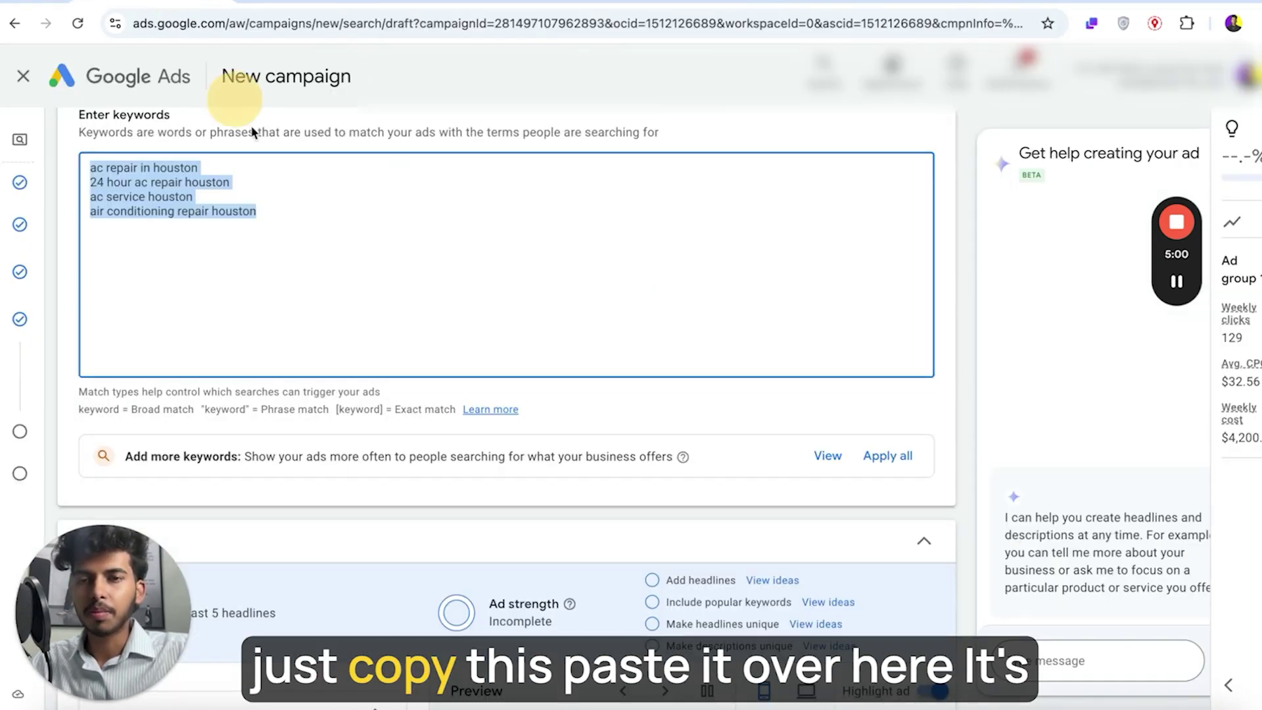
text("ac repair in houston" "24 hour ac repair houston" "ac service houston" "air conditioning repair houston")
Examine the ad setup fields, including final URL, display path, calls, suggested headline keywords, headlines, descriptions and sitelinks.
scroll(293, 194, down, 7)
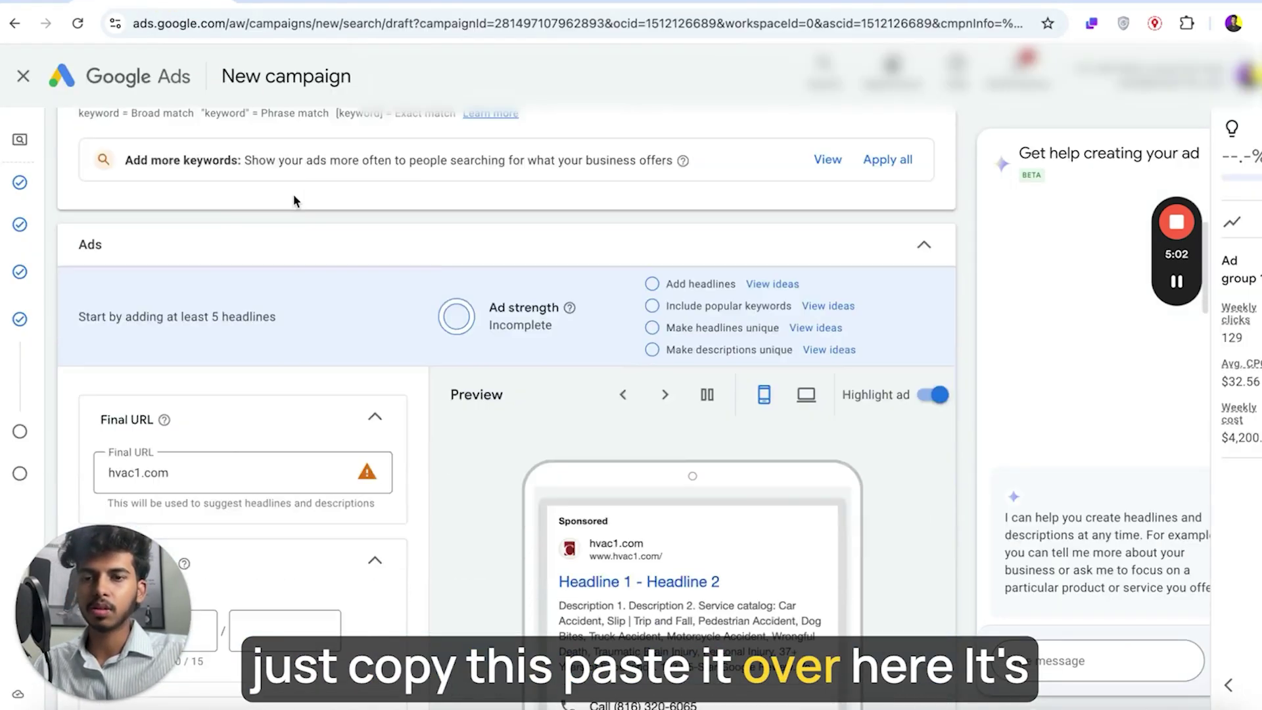
click(231, 307)
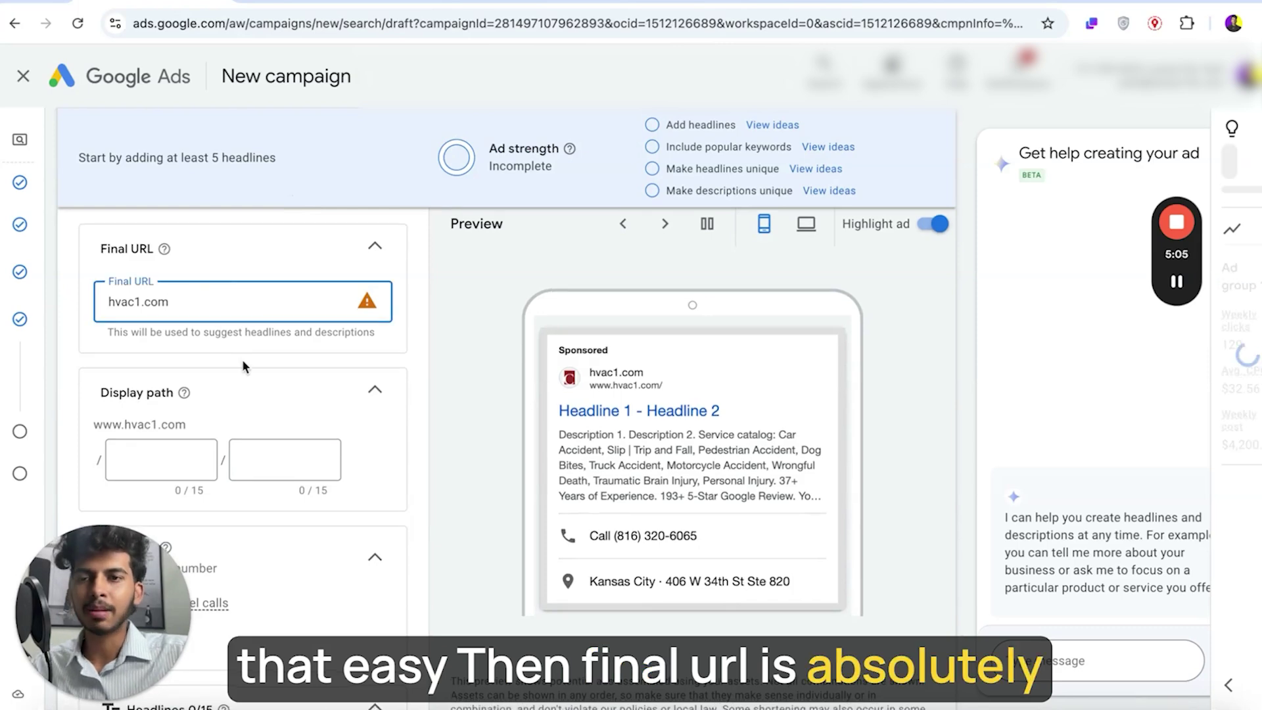
scroll(242, 358, down, 1)
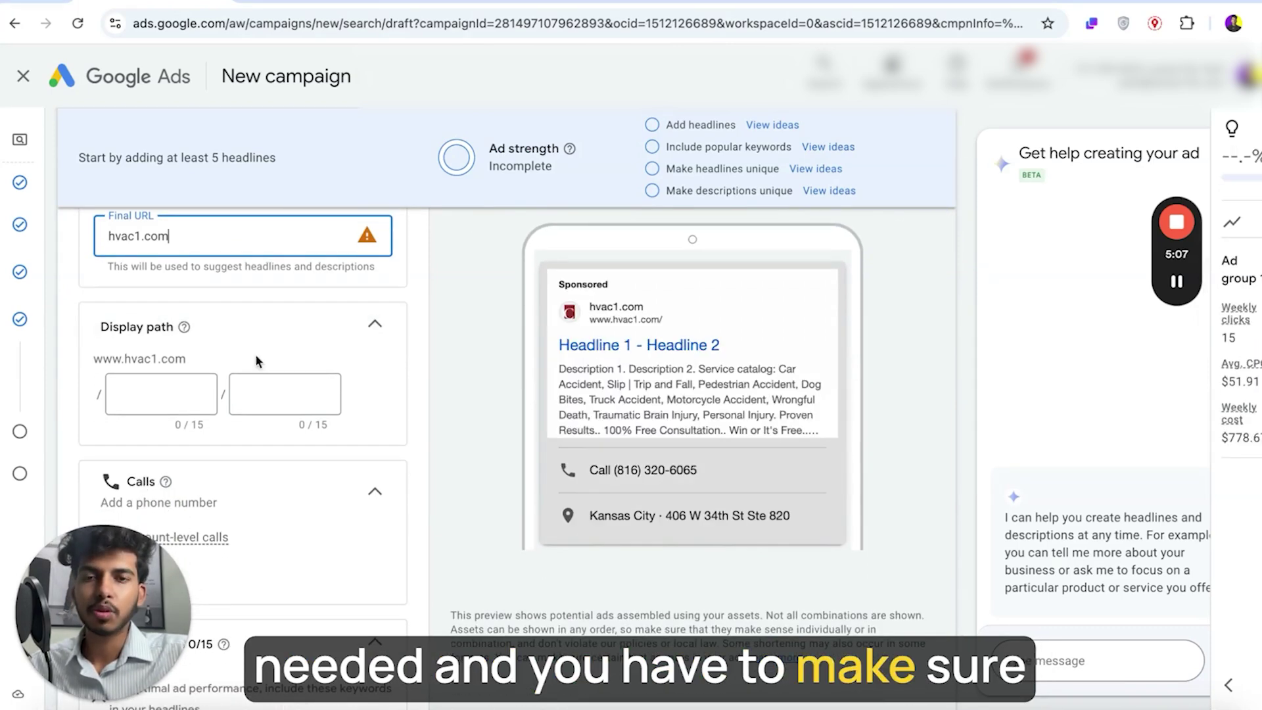
scroll(440, 355, down, 3)
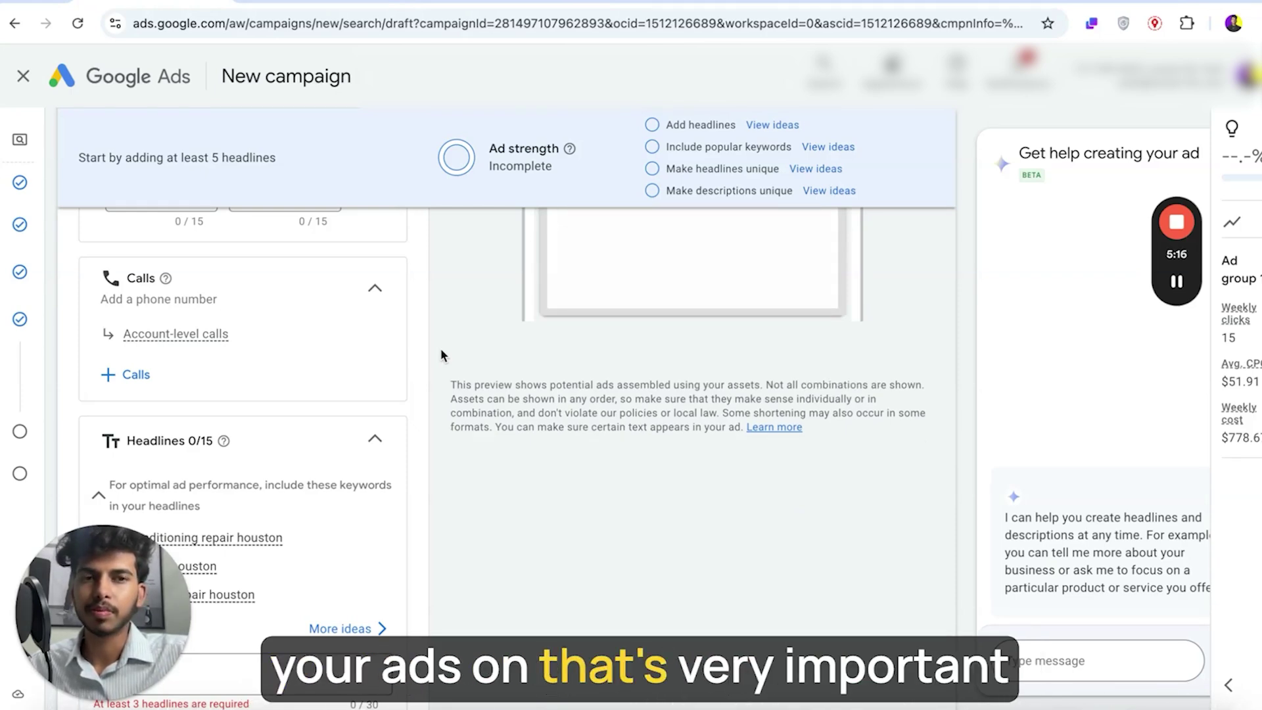
scroll(440, 355, down, 4)
scroll(228, 347, down, 1)
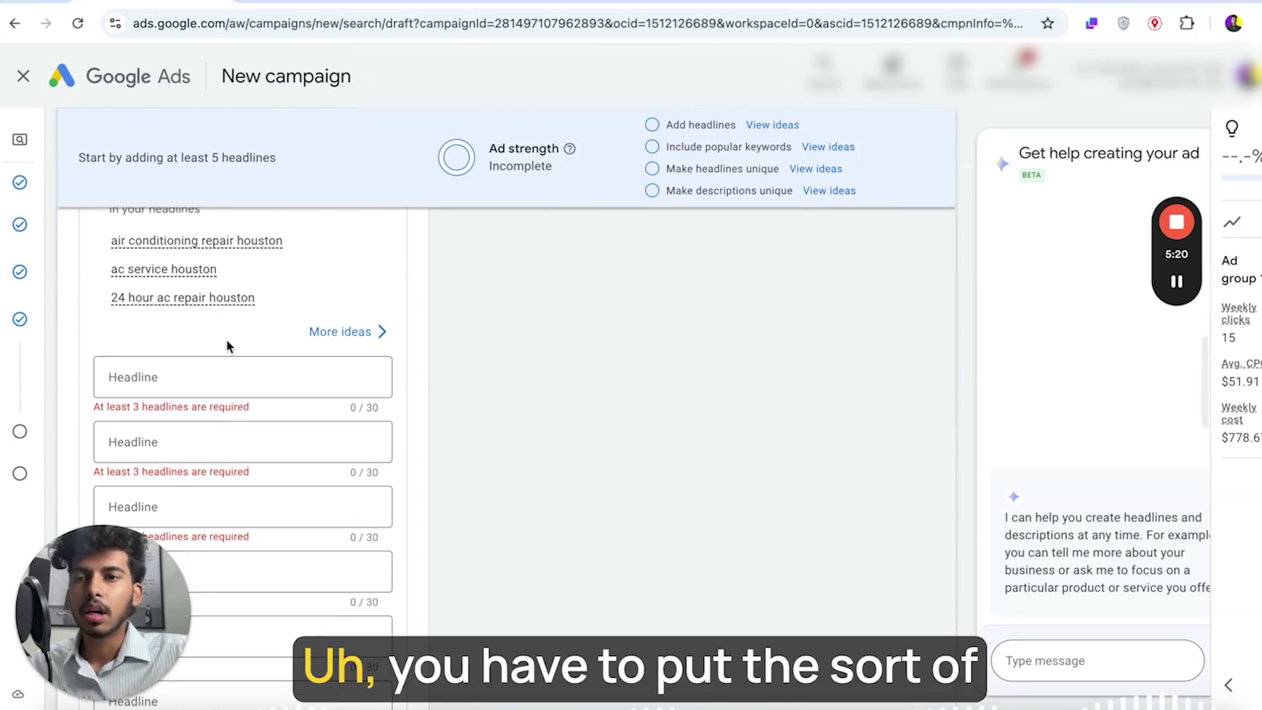
scroll(228, 347, up, 1)
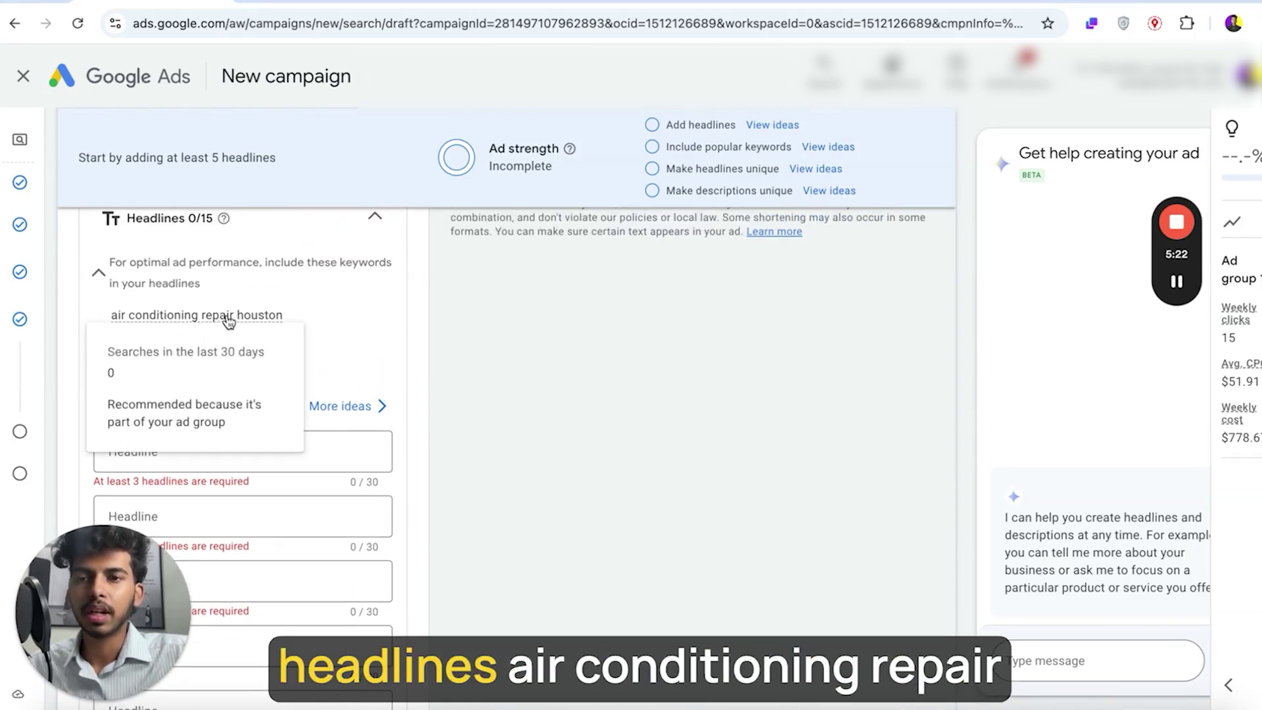
scroll(398, 327, down, 2)
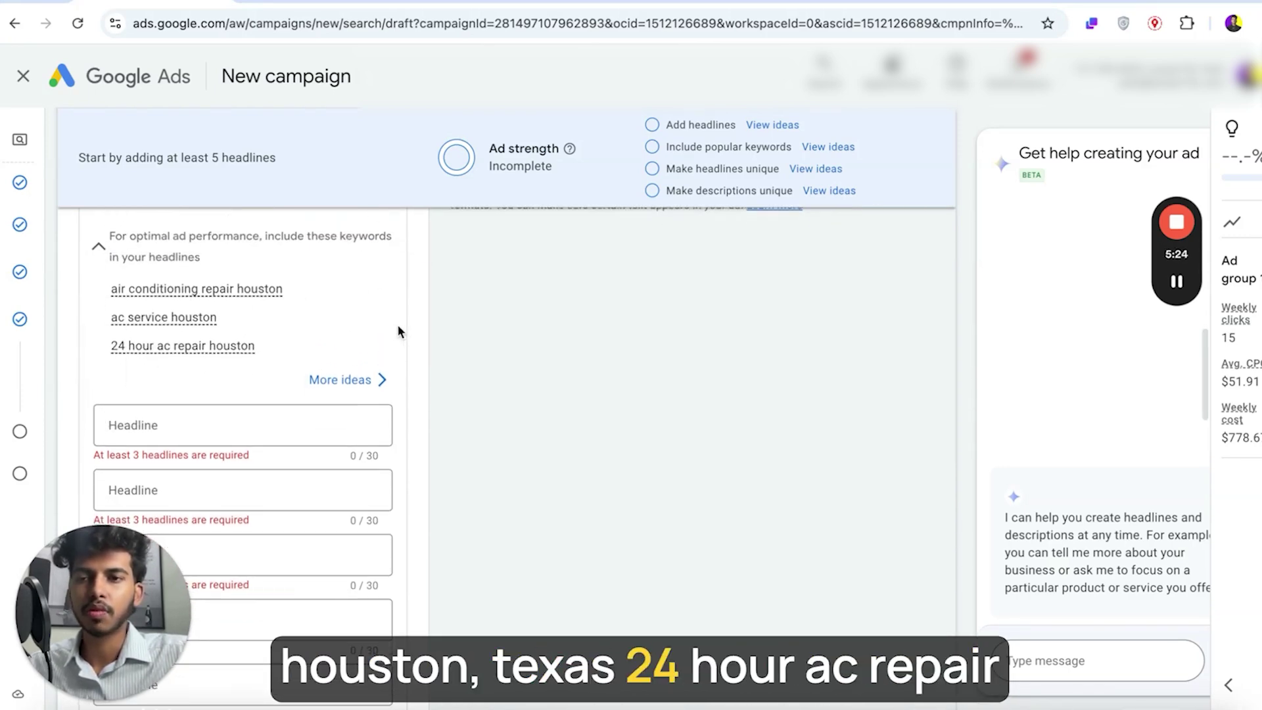
scroll(397, 327, down, 2)
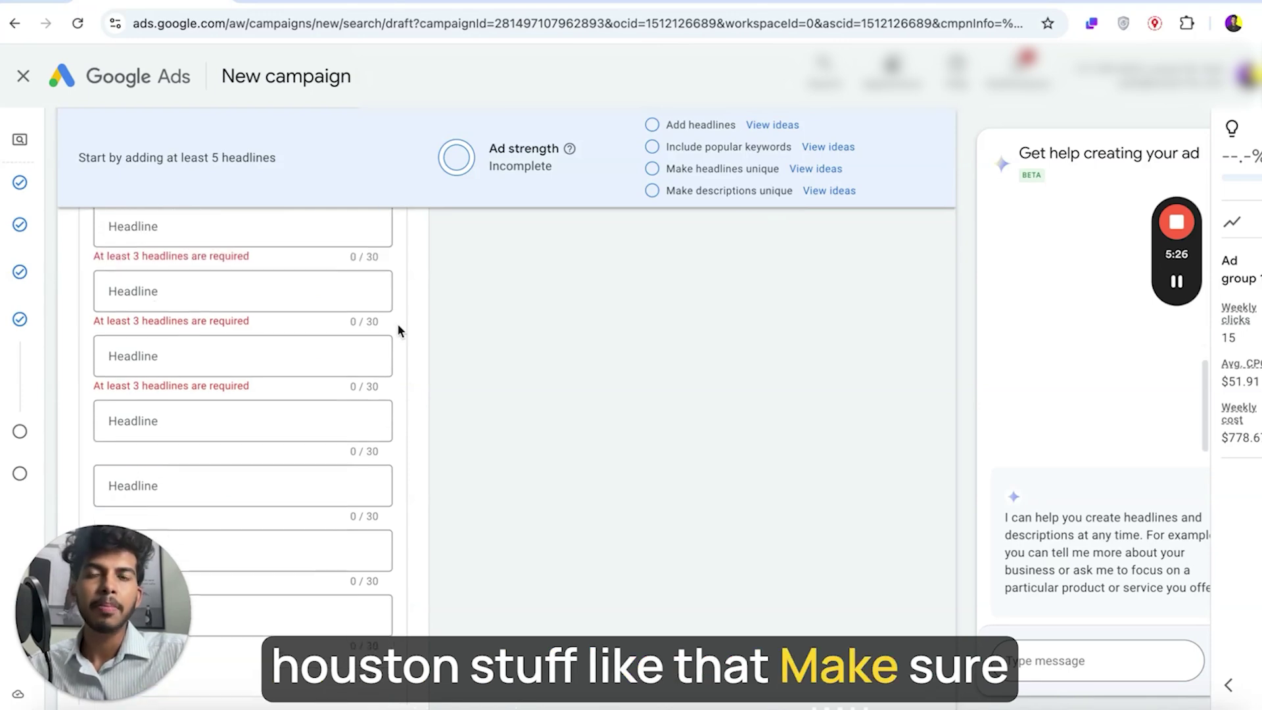
scroll(397, 323, down, 10)
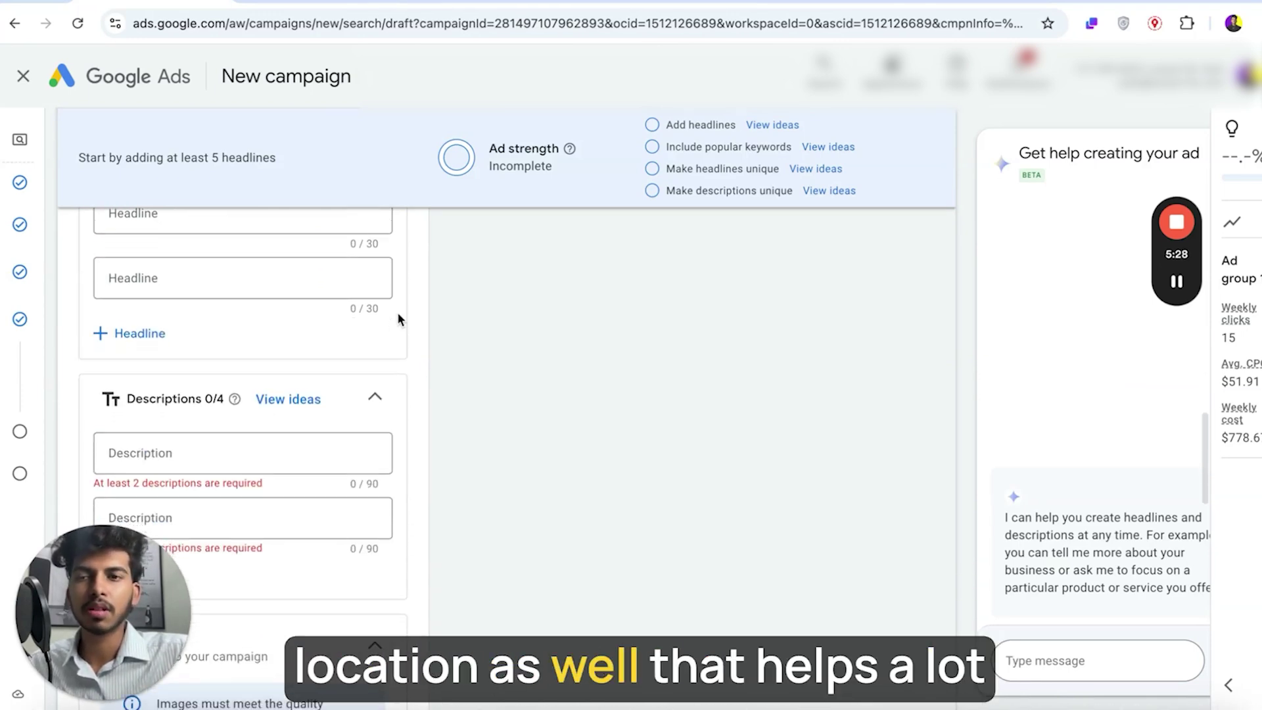
scroll(398, 323, down, 5)
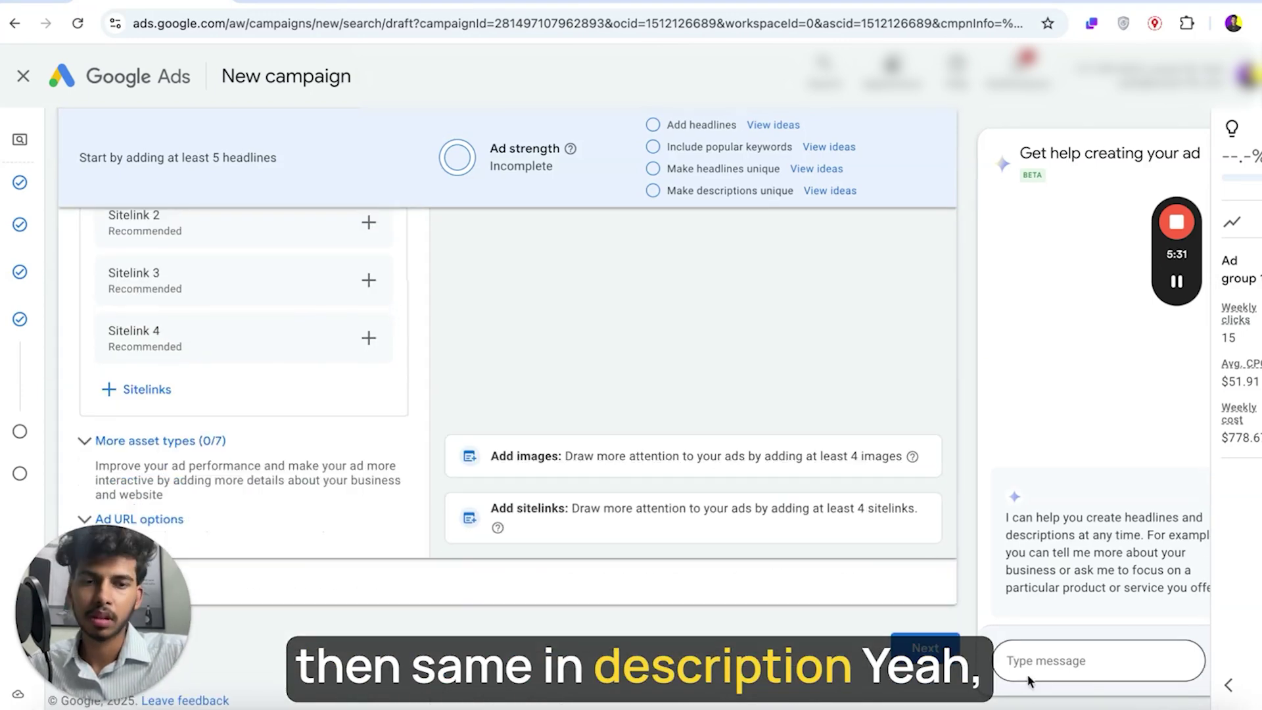
Move on to the budget, set a custom average daily budget of $100.00 and continue to the campaign review.
click(910, 654)
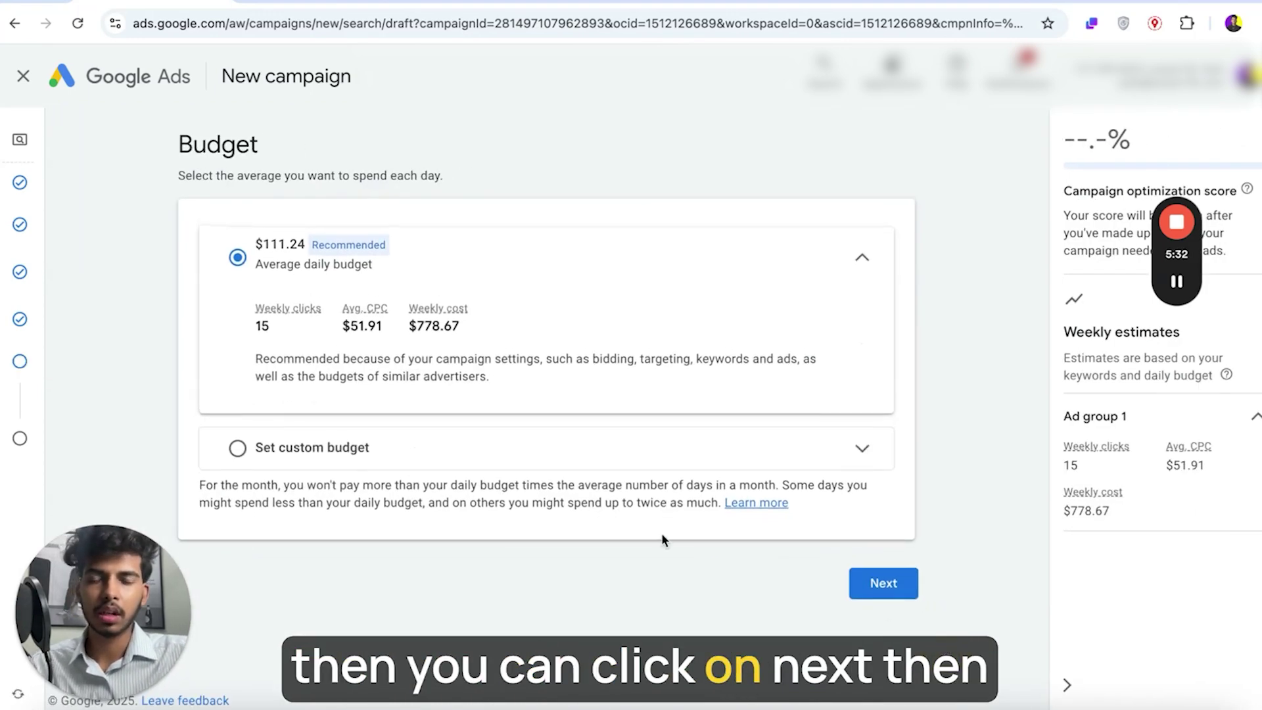
click(345, 446)
click(434, 252)
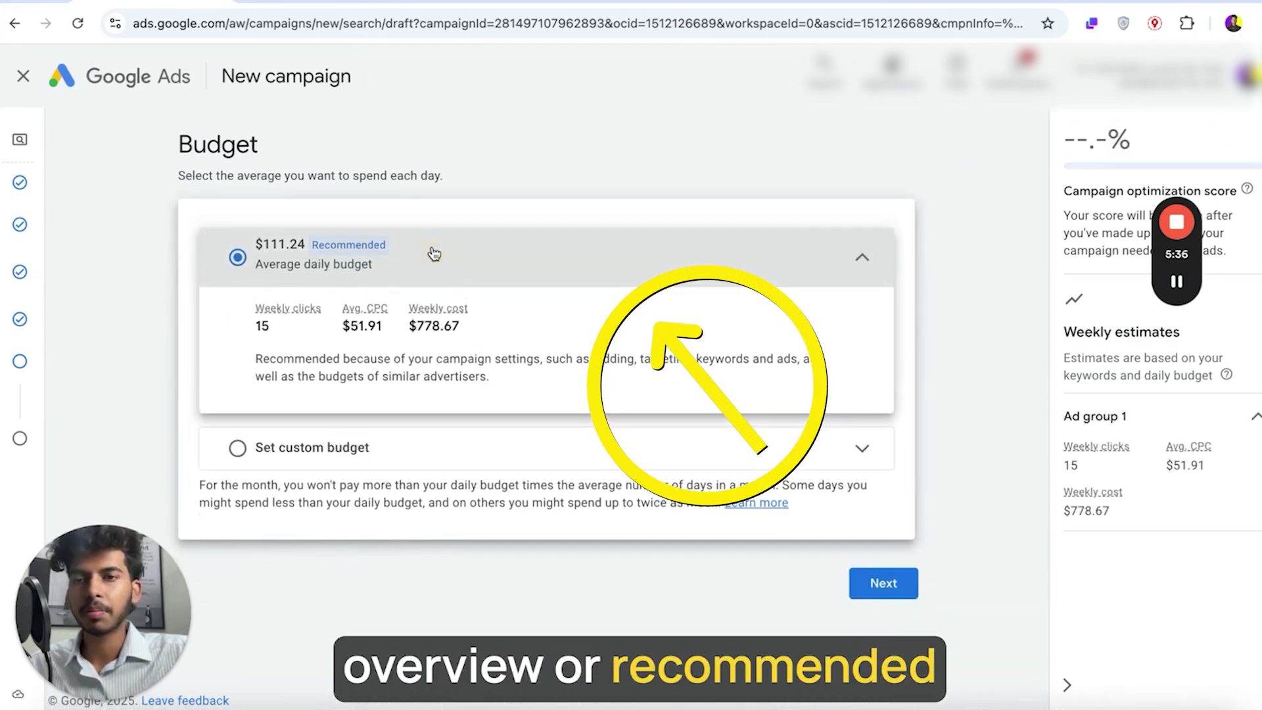
click(395, 455)
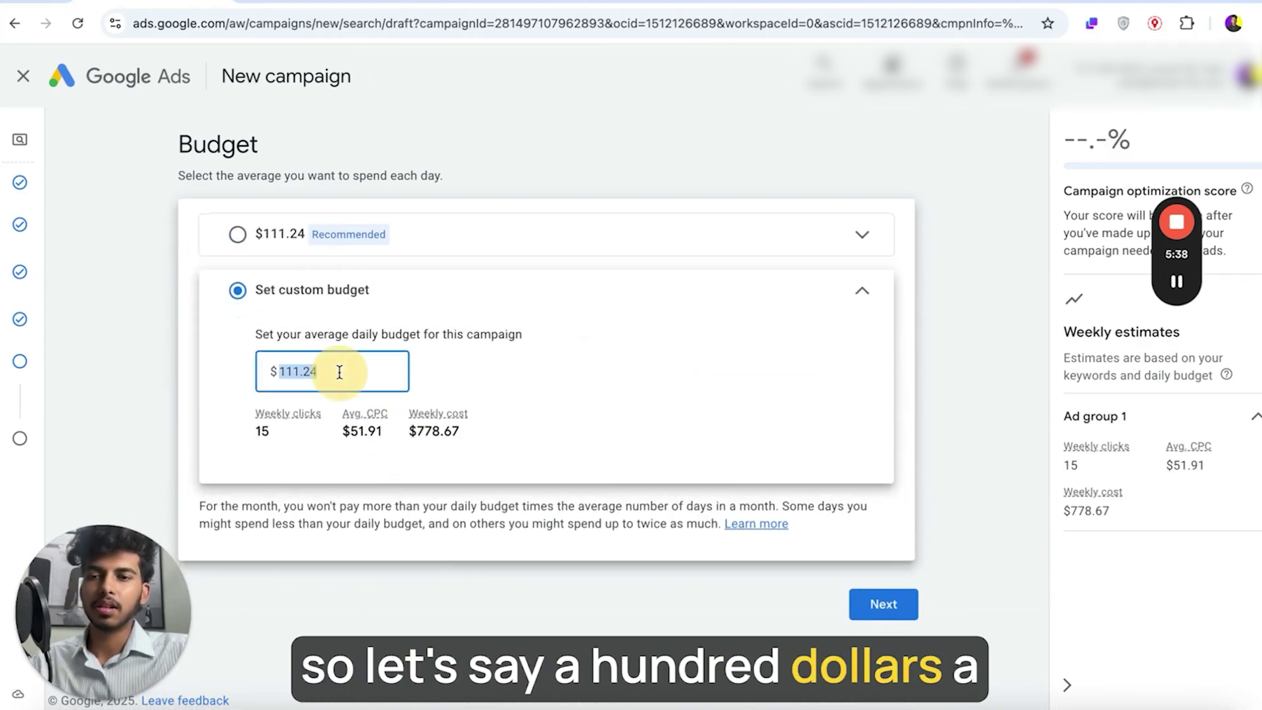
text(00)
click(898, 639)
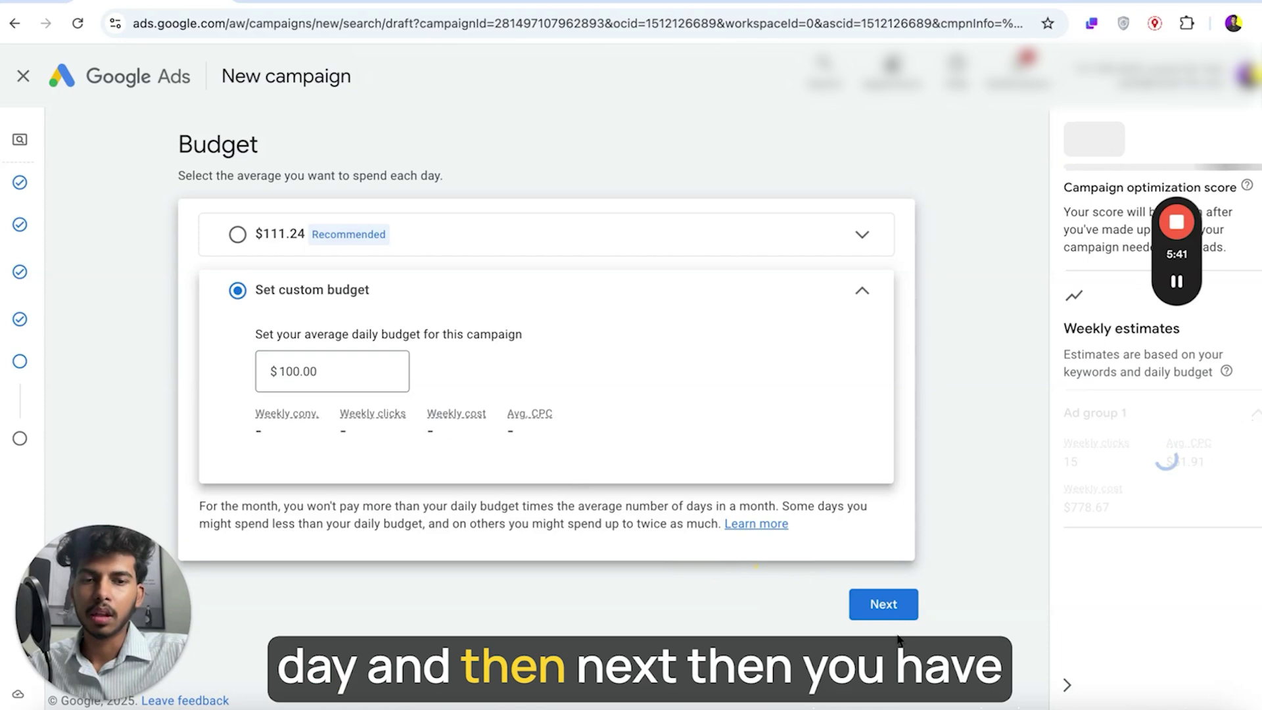
click(890, 606)
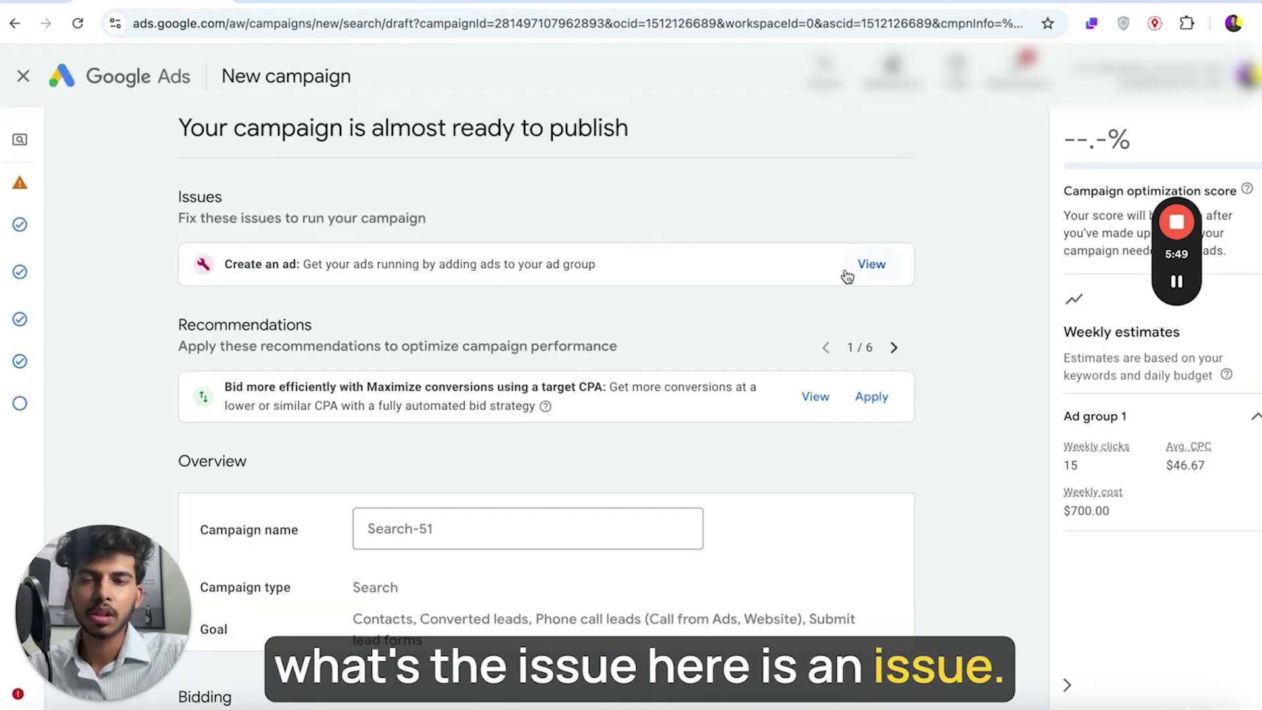
Review the campaign summary, checking the issues, recommendations, settings, keywords and ads, and budget before publishing.
scroll(651, 359, down, 12)
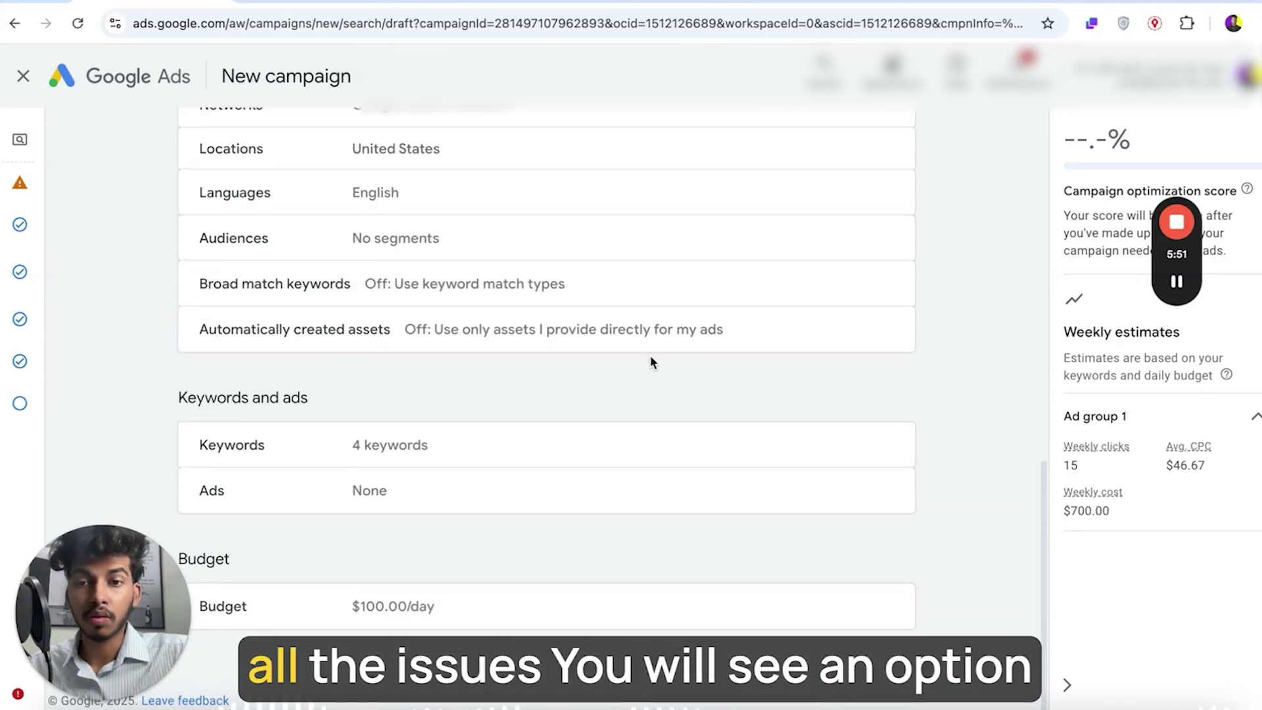
scroll(650, 362, up, 12)
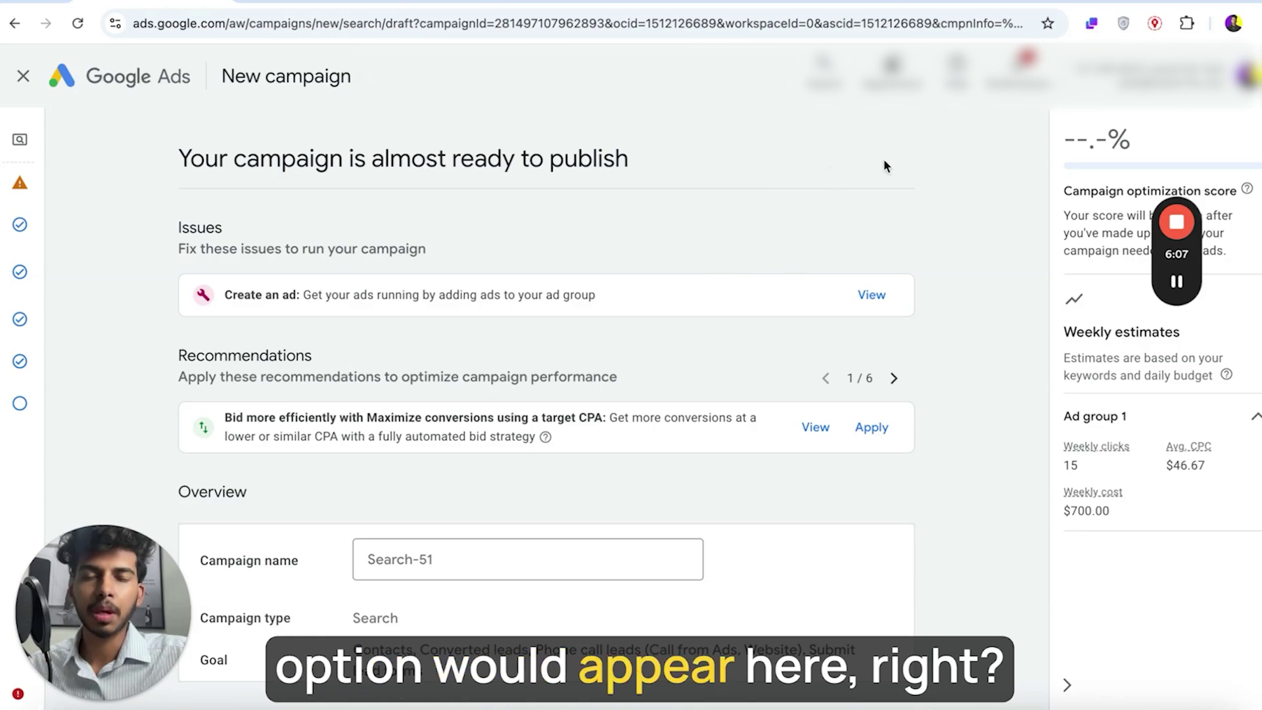
scroll(830, 196, down, 10)
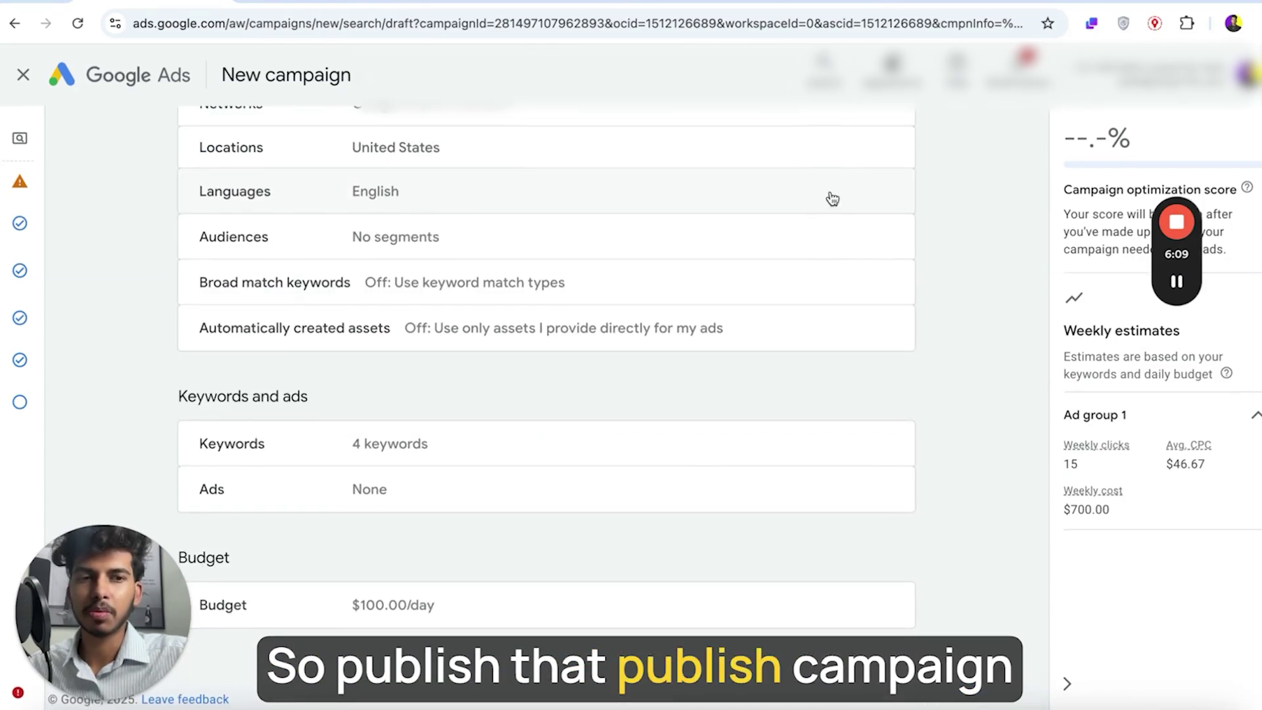
scroll(830, 196, up, 9)
scroll(728, 215, up, 1)
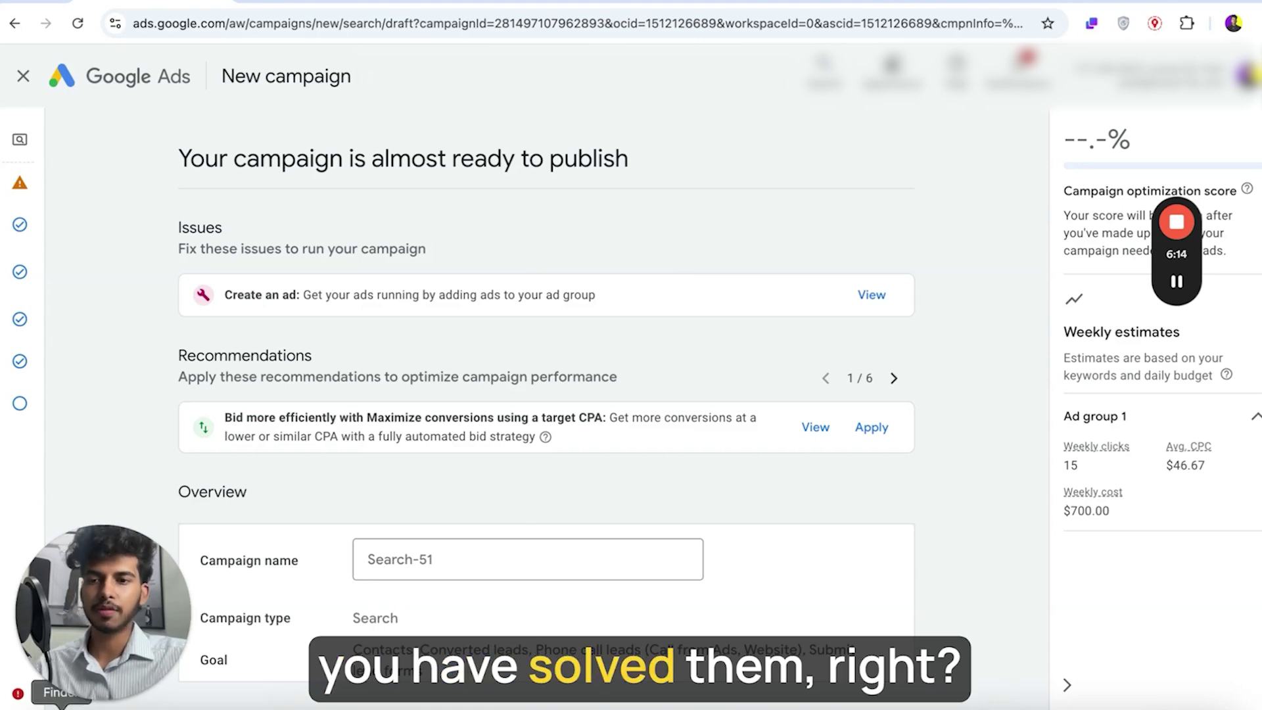
click(97, 701)
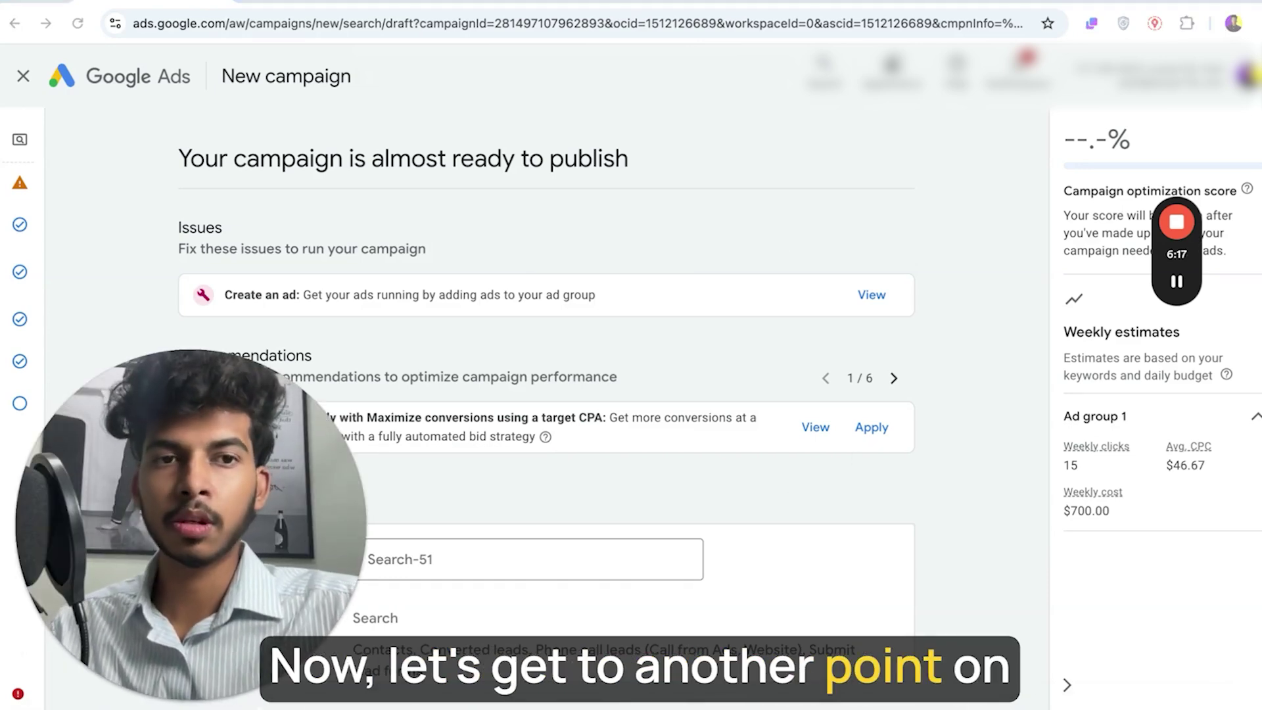
mouse_move(1177, 281)
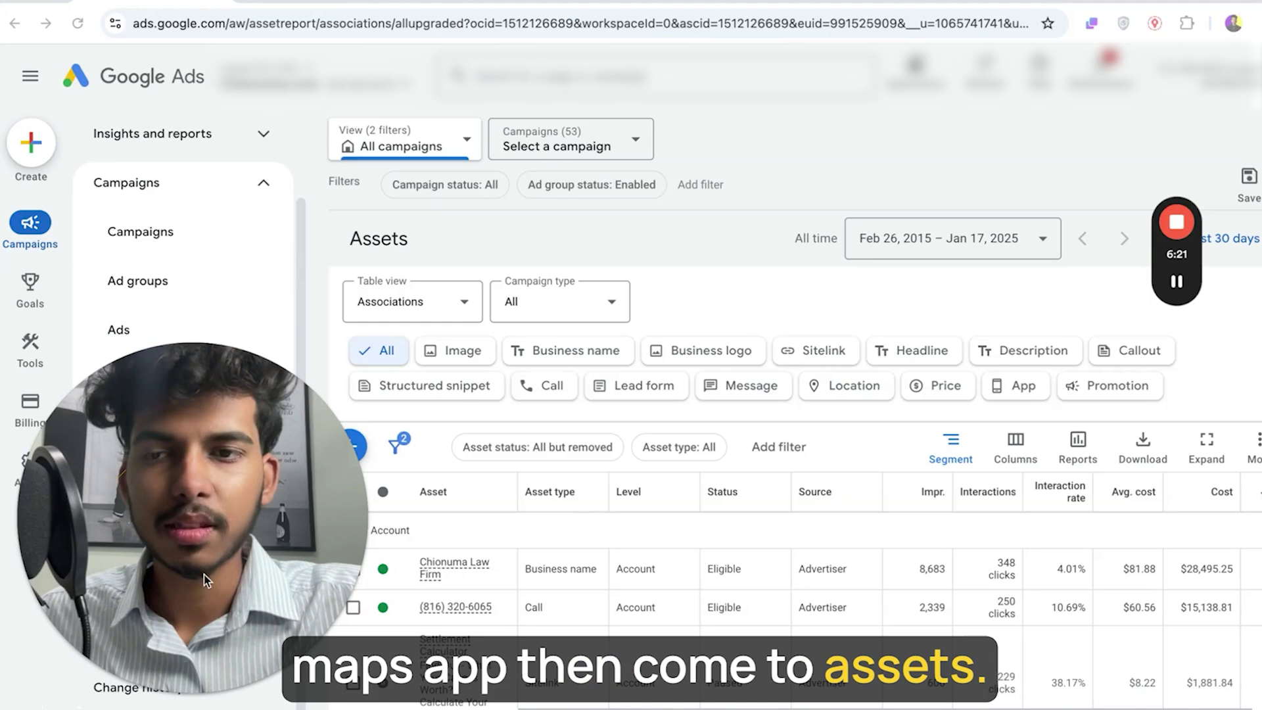
drag(207, 580, 539, 583)
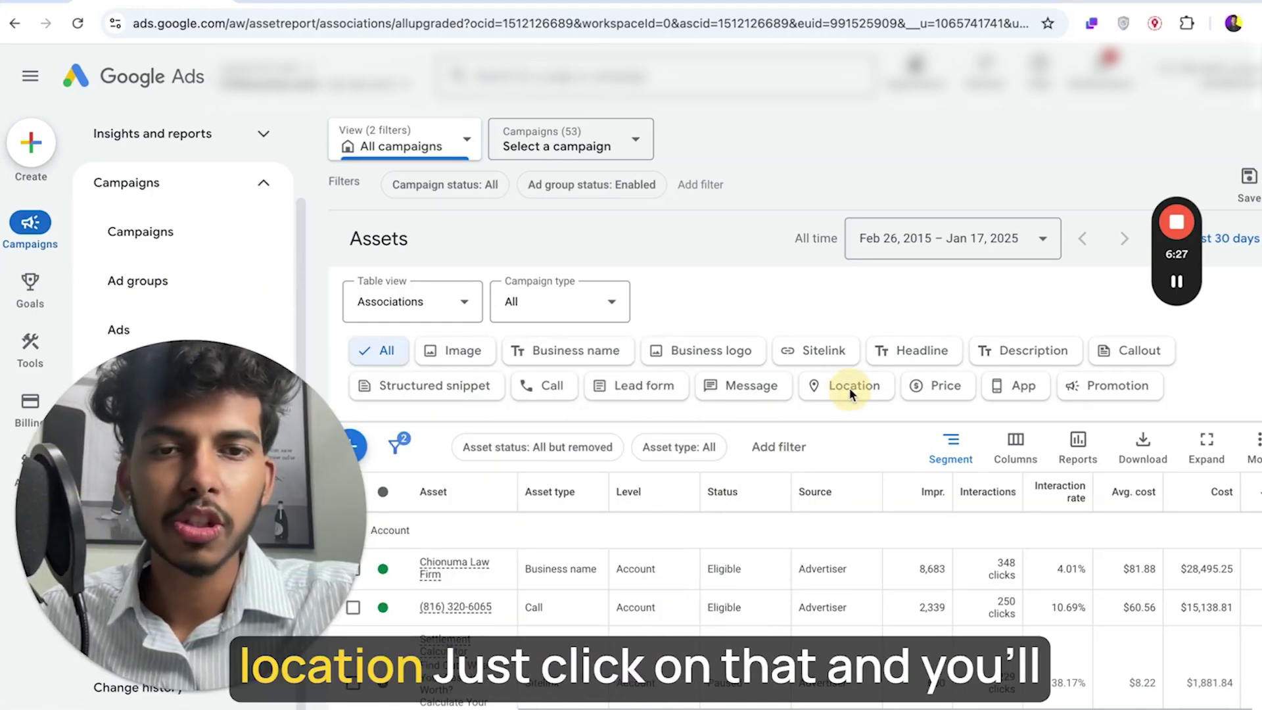
Show only the location assets across all campaigns and start adding a new location asset.
click(850, 388)
drag(263, 487, 263, 227)
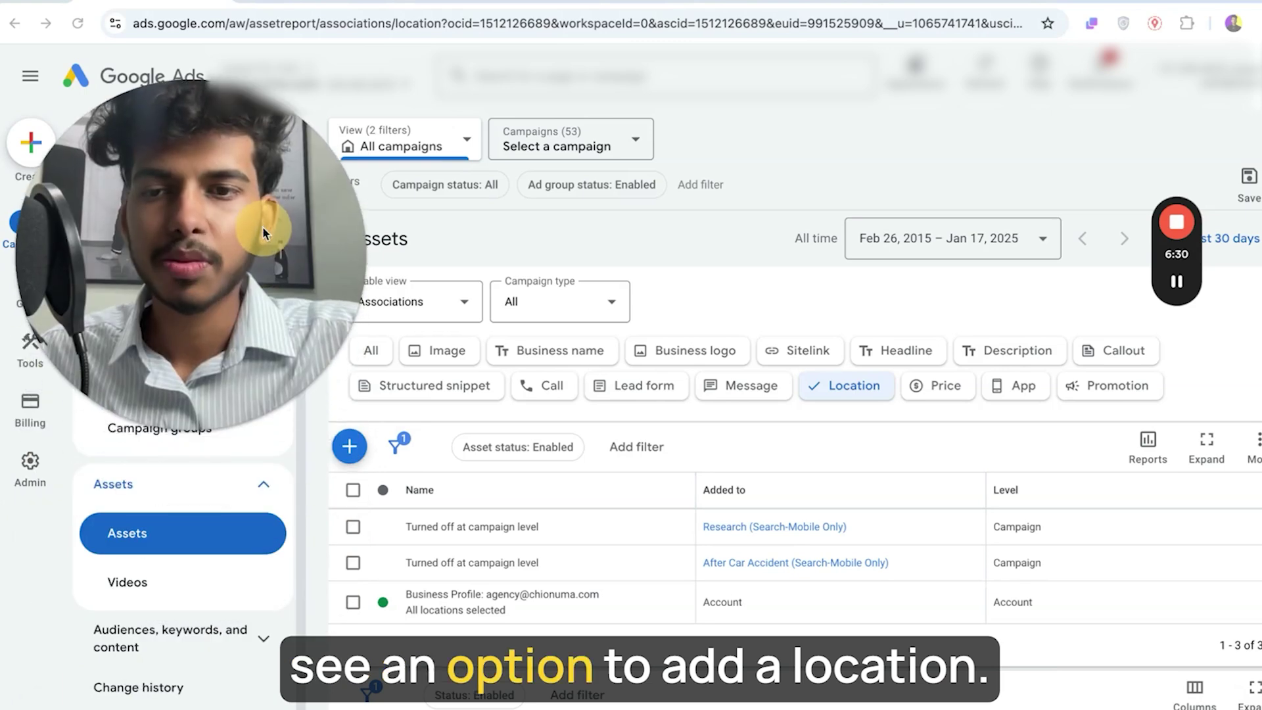
click(349, 447)
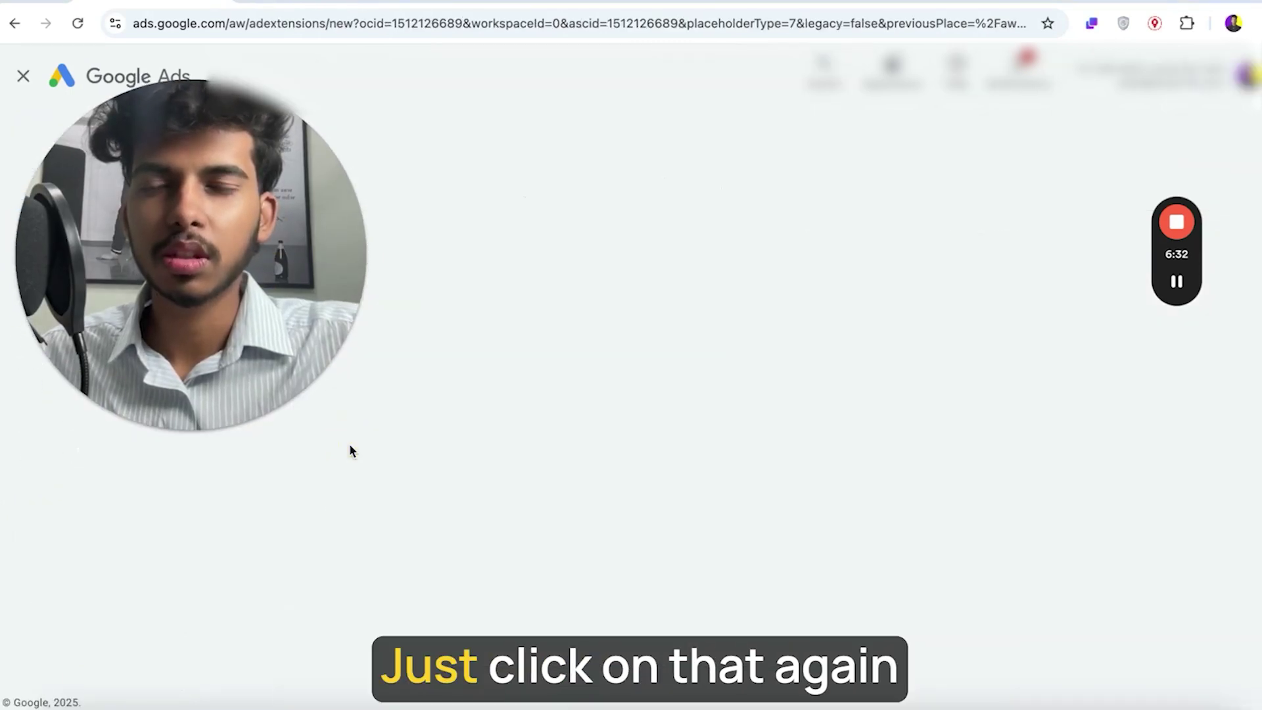
drag(701, 380, 797, 394)
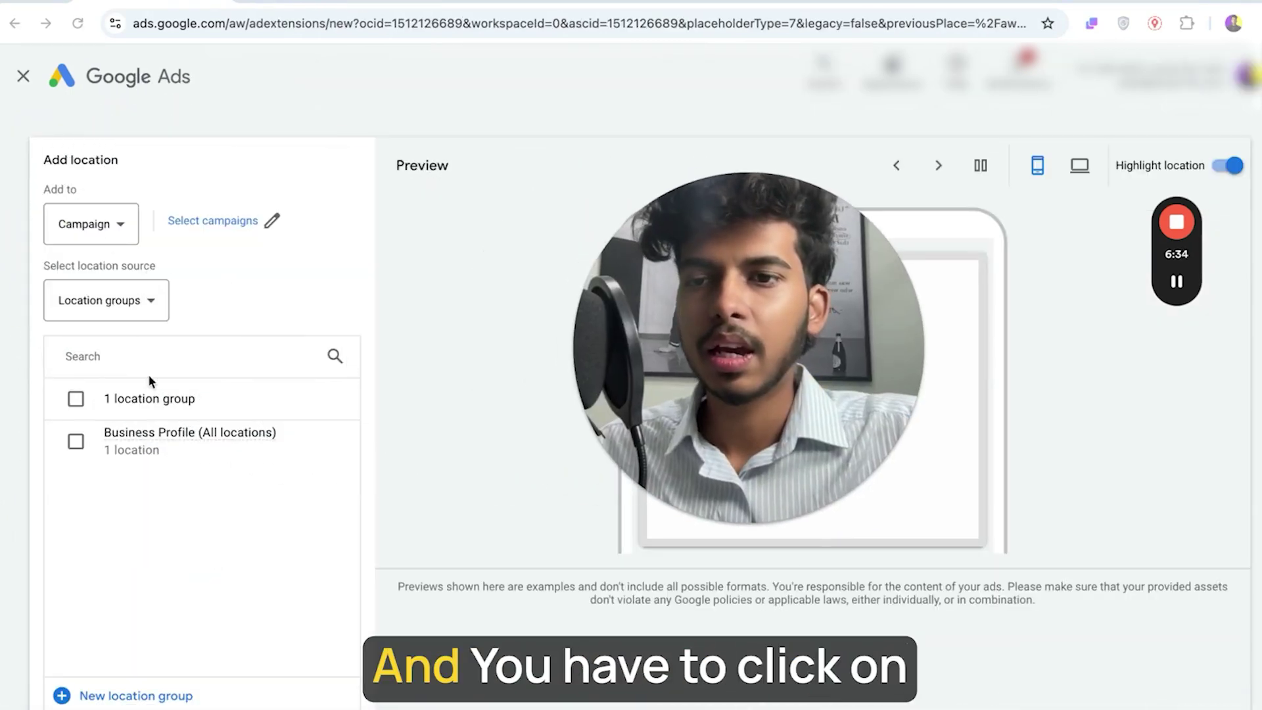
Fill in a new location group named "ad for google maps" with the listed business location, and cancel its creation.
click(135, 696)
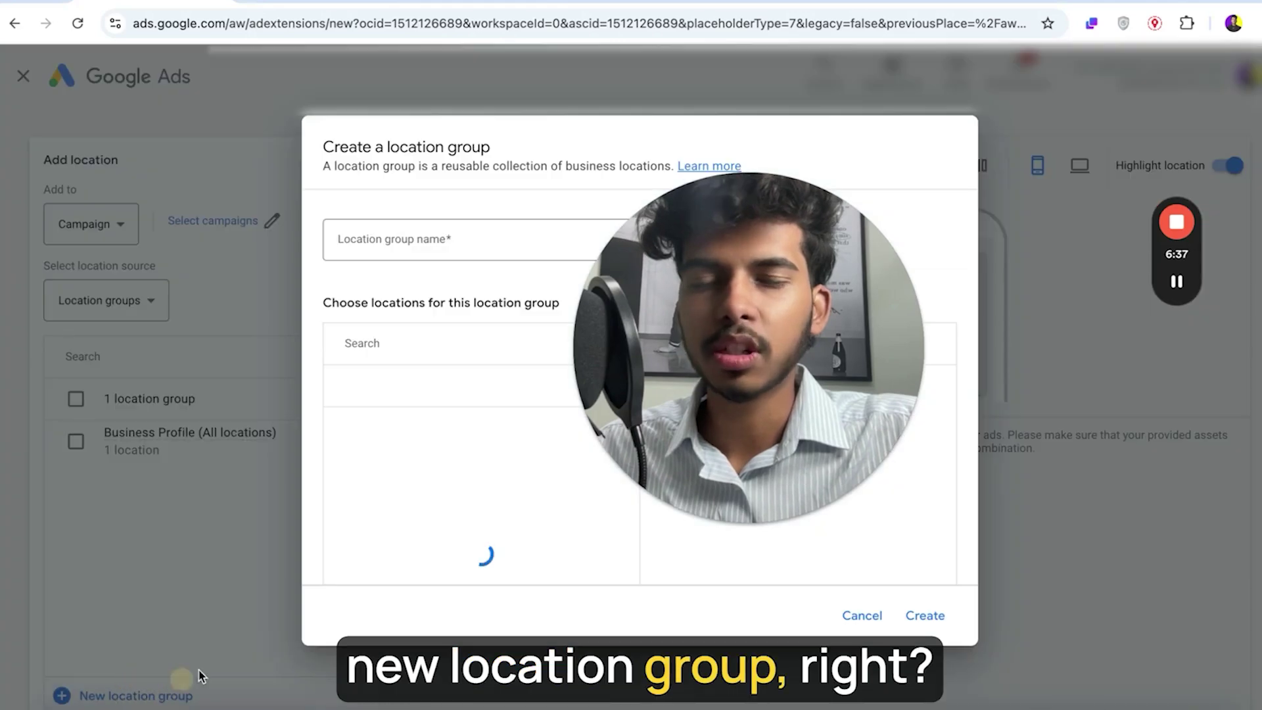
click(480, 258)
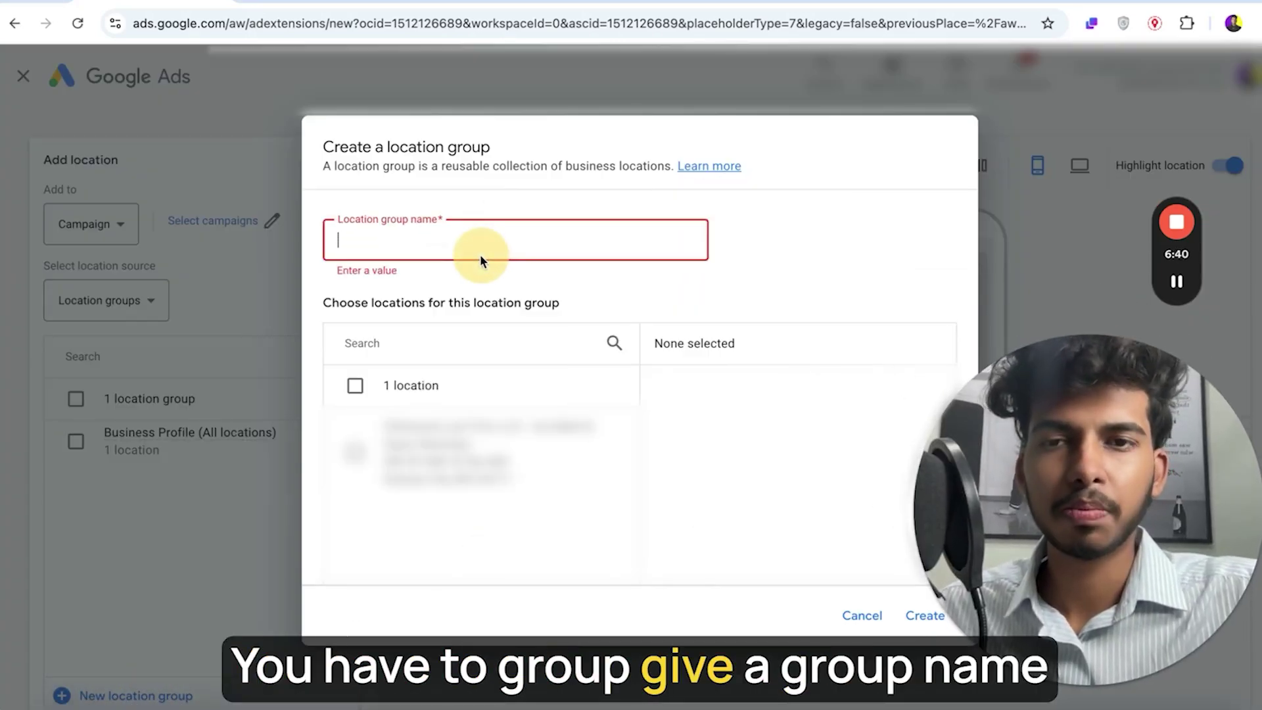
text(ad )
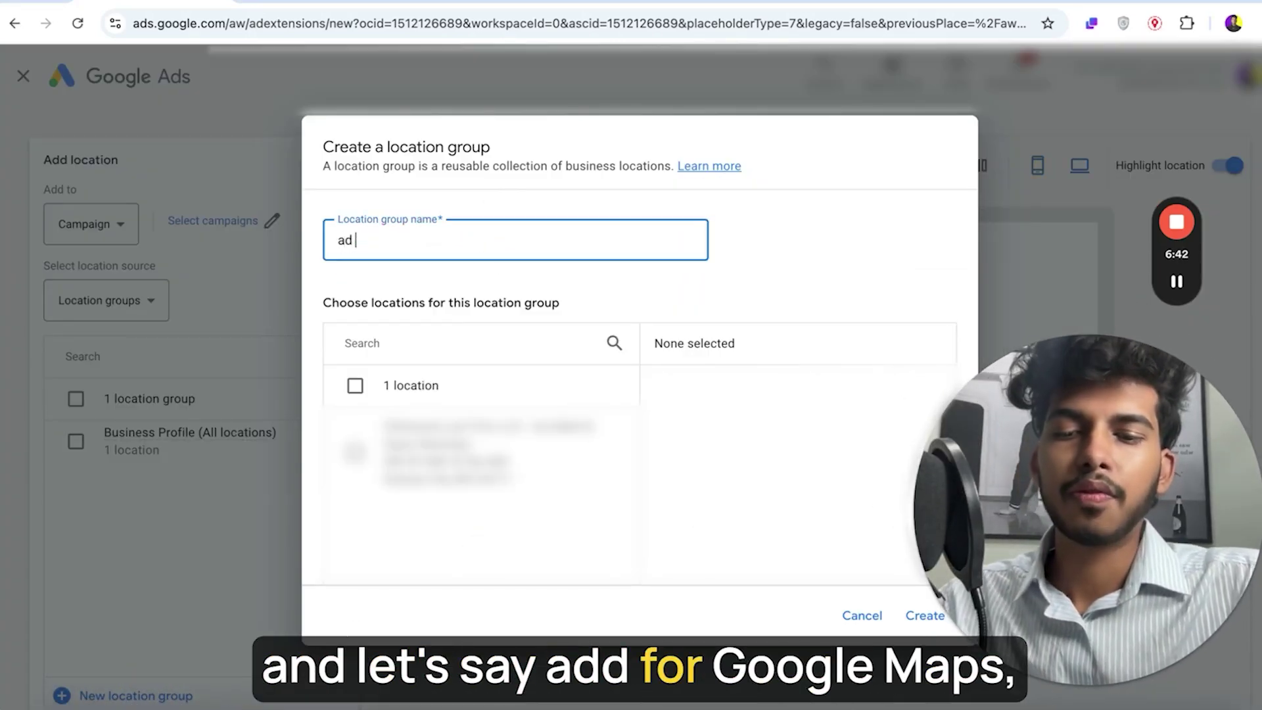
text(for google maps)
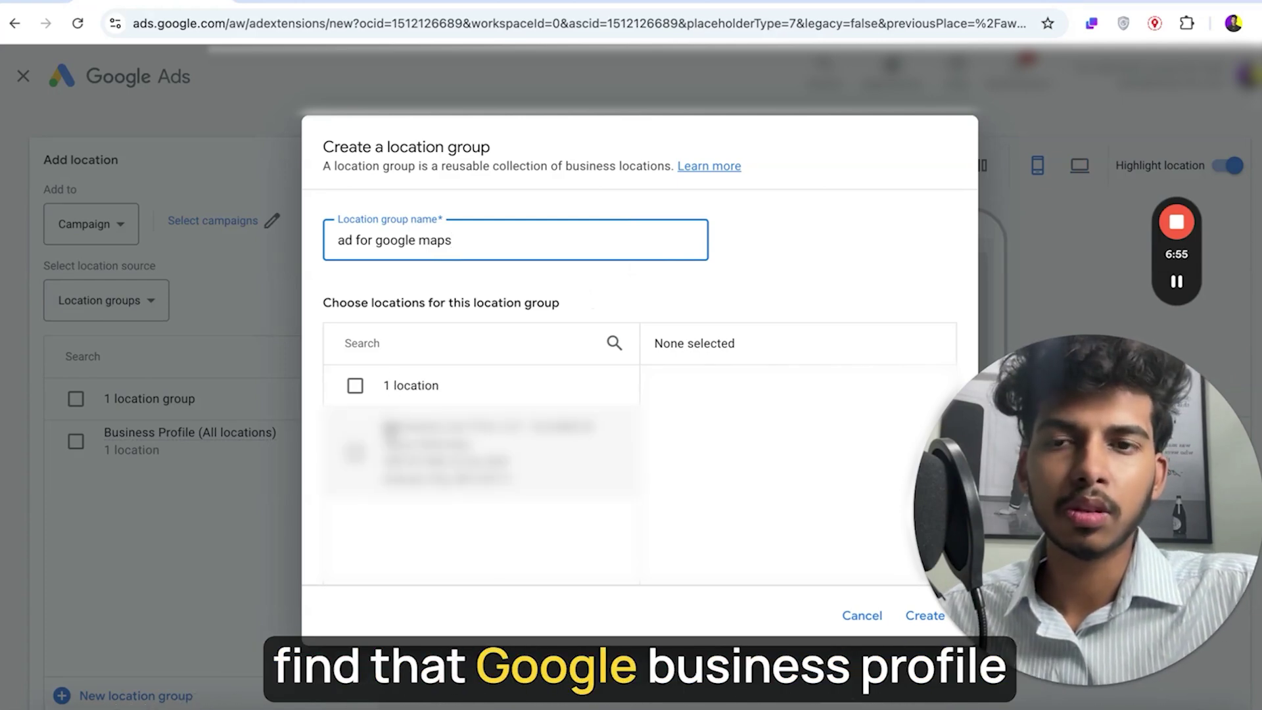
click(356, 451)
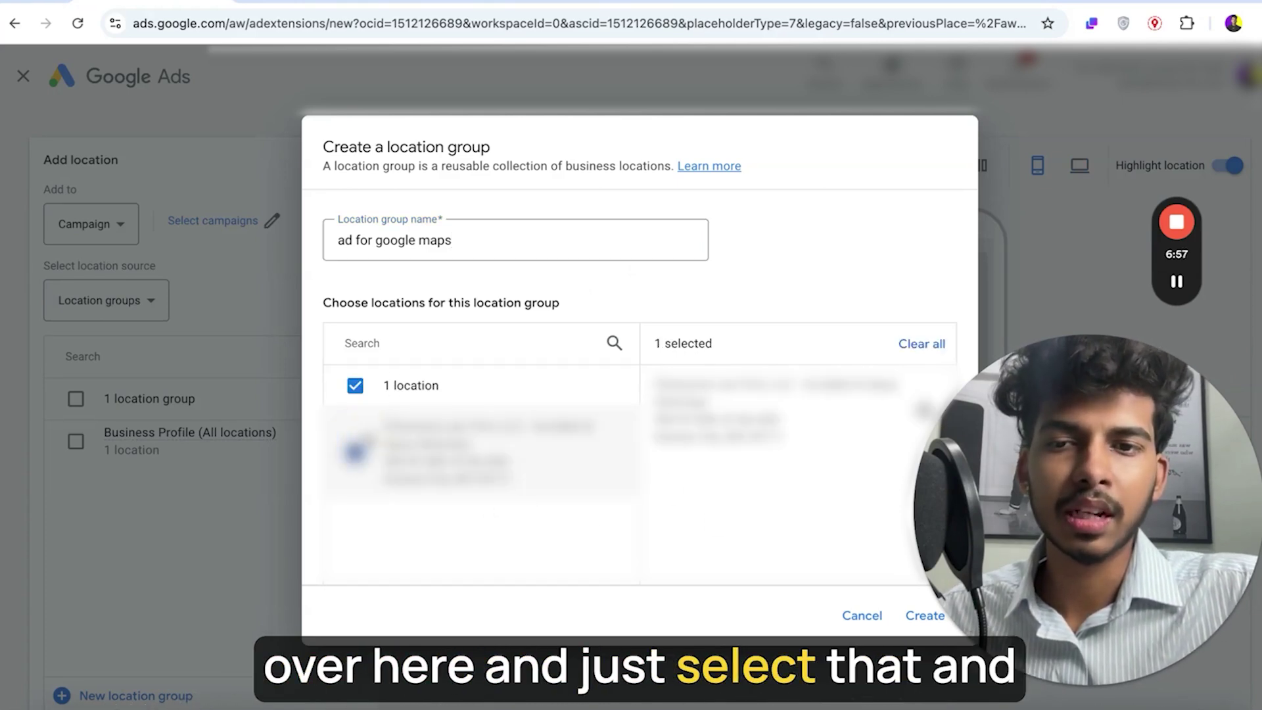
click(356, 450)
click(863, 616)
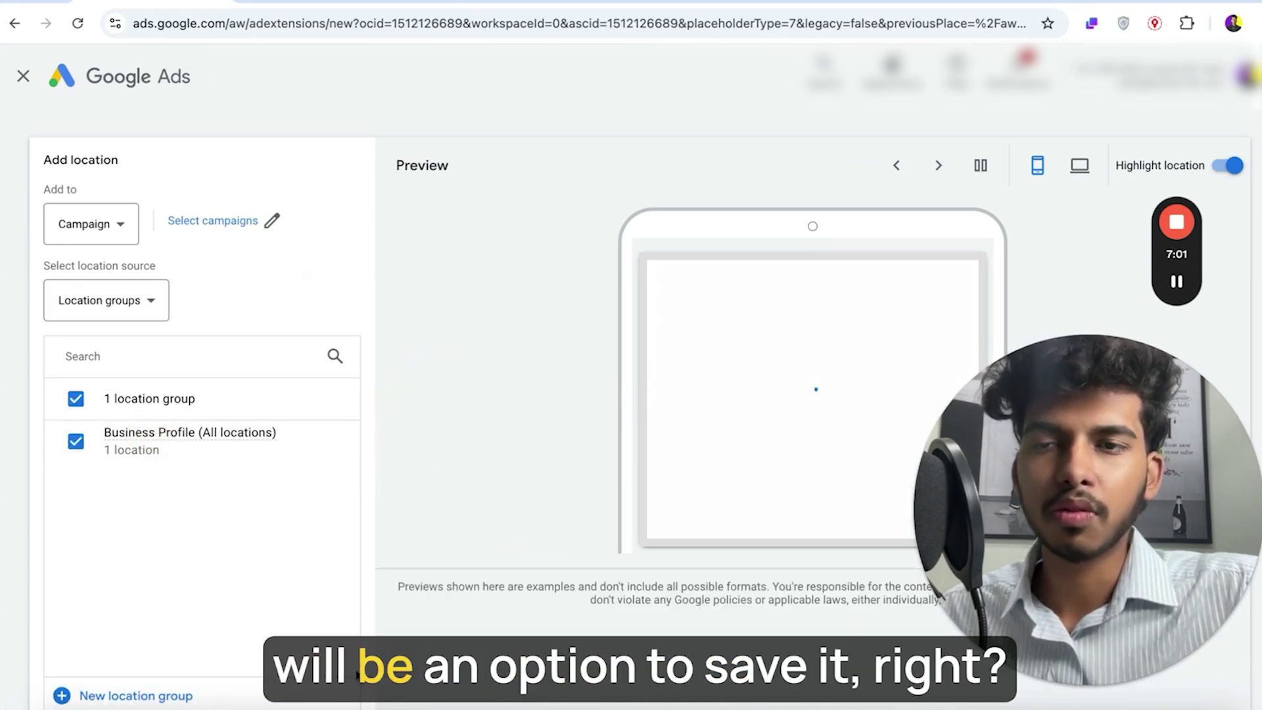
Try assigning the location asset to Spanish Abogado Search_Mobile_Only and to all campaigns, and close the form without saving.
click(221, 227)
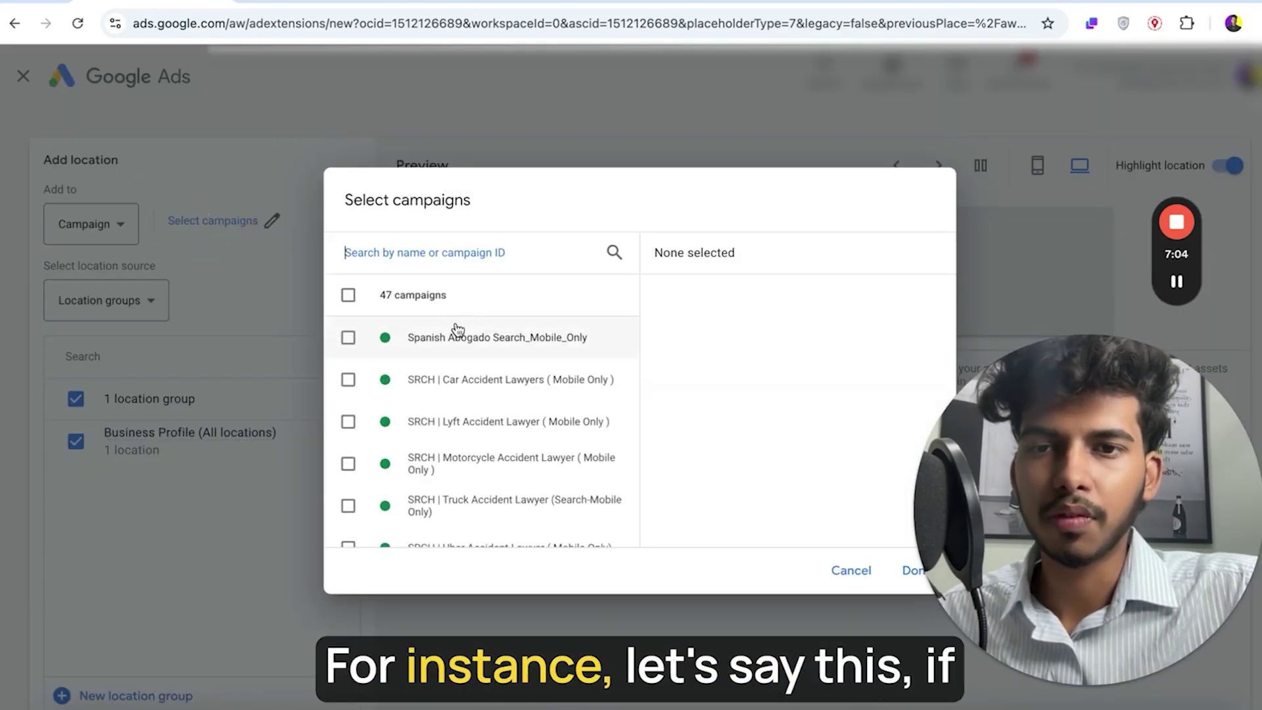
click(460, 348)
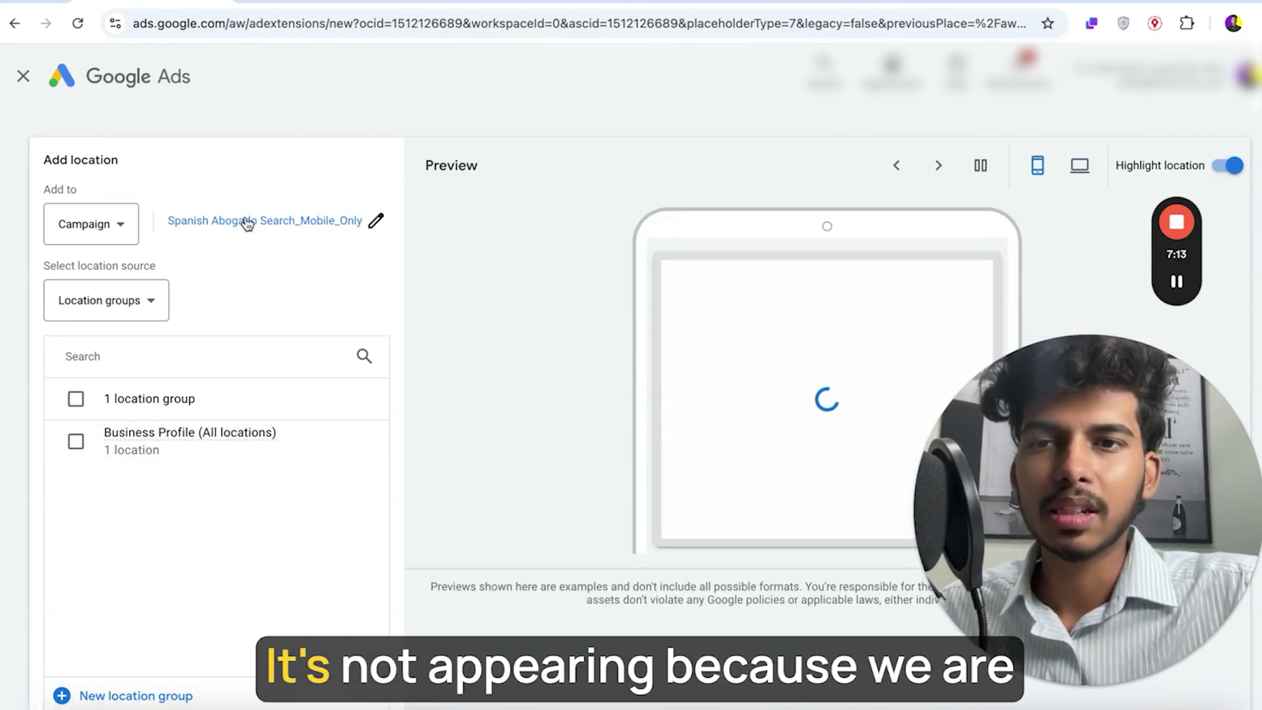
click(247, 223)
click(415, 293)
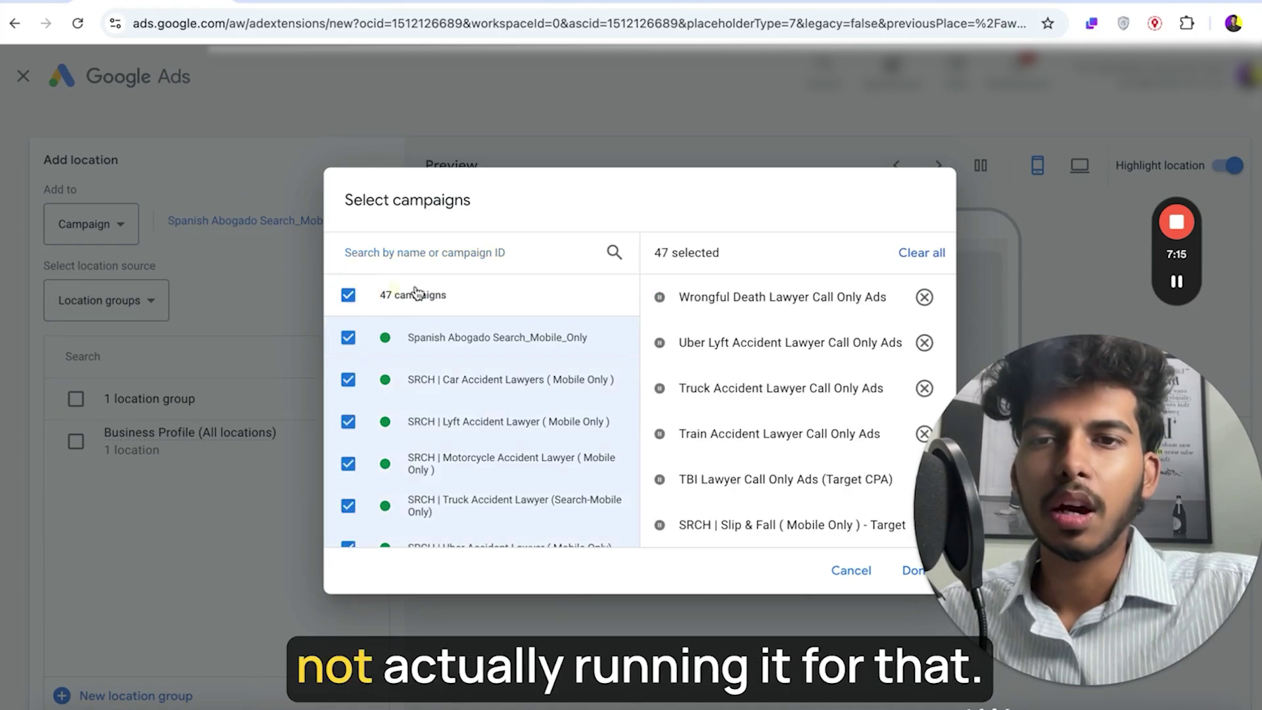
click(855, 569)
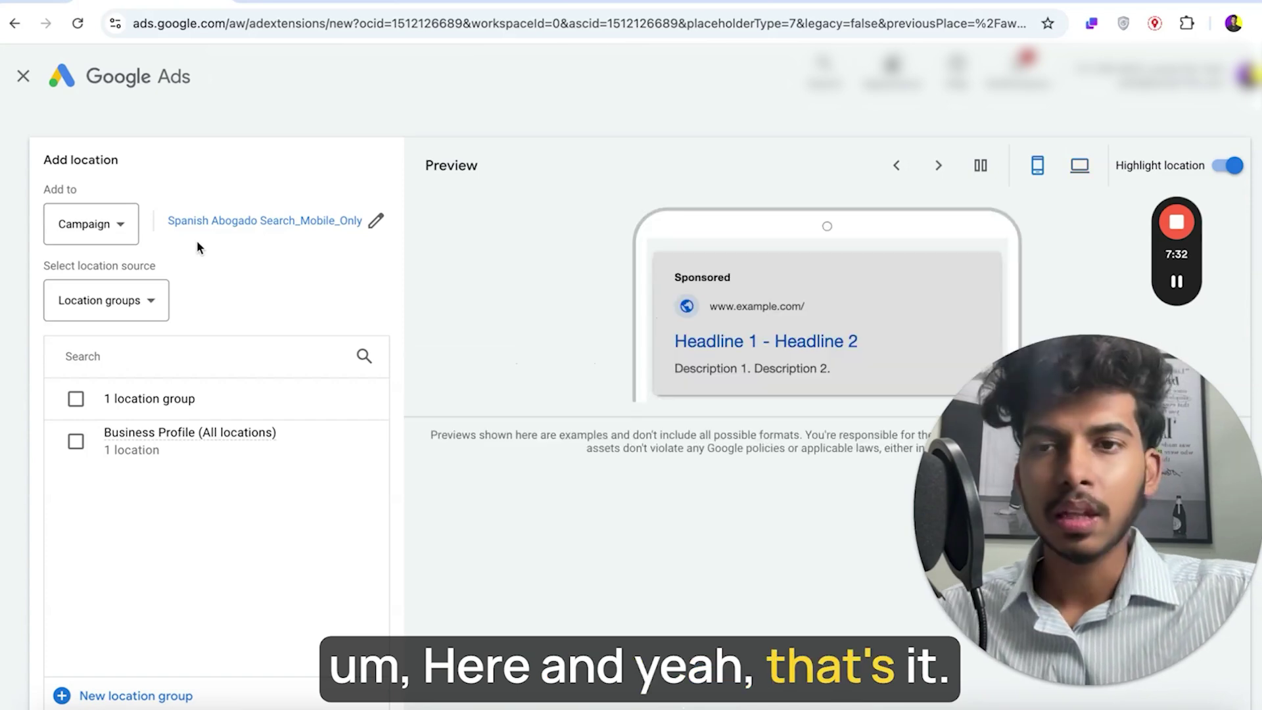
click(19, 75)
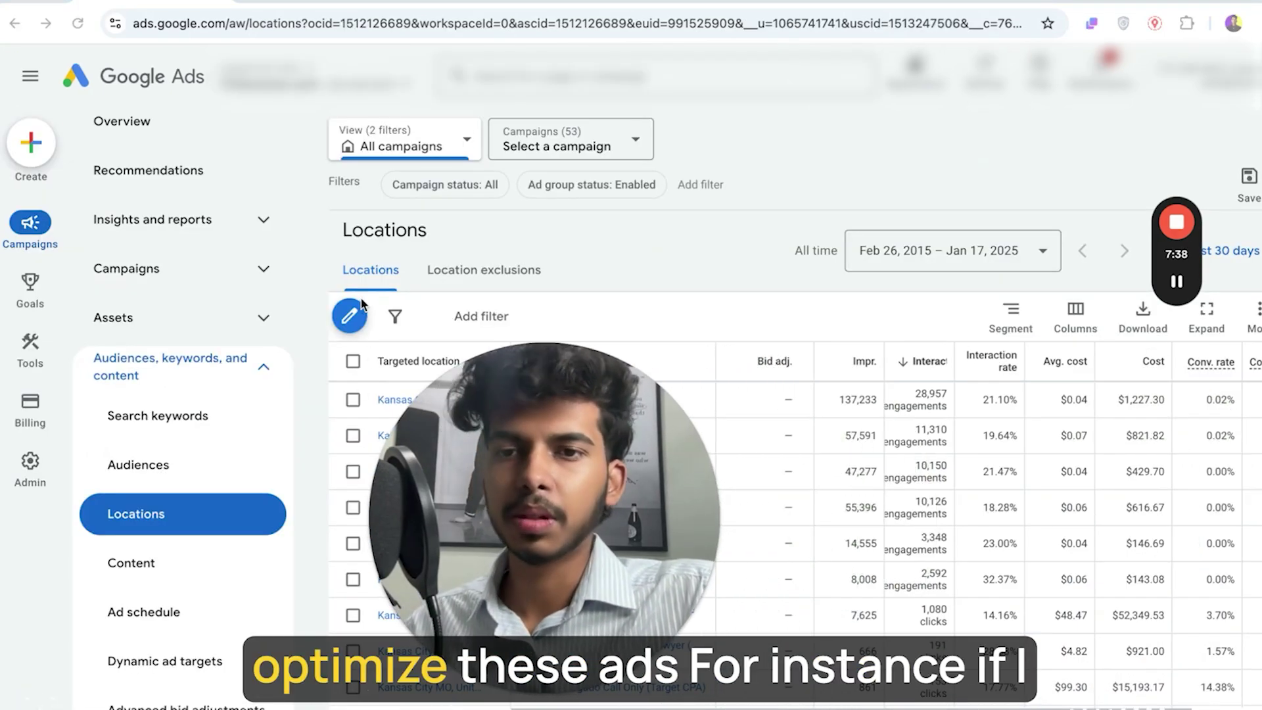
Open the targeted locations of the Spanish Abogado Search_Mobile_Only campaign for editing.
click(348, 314)
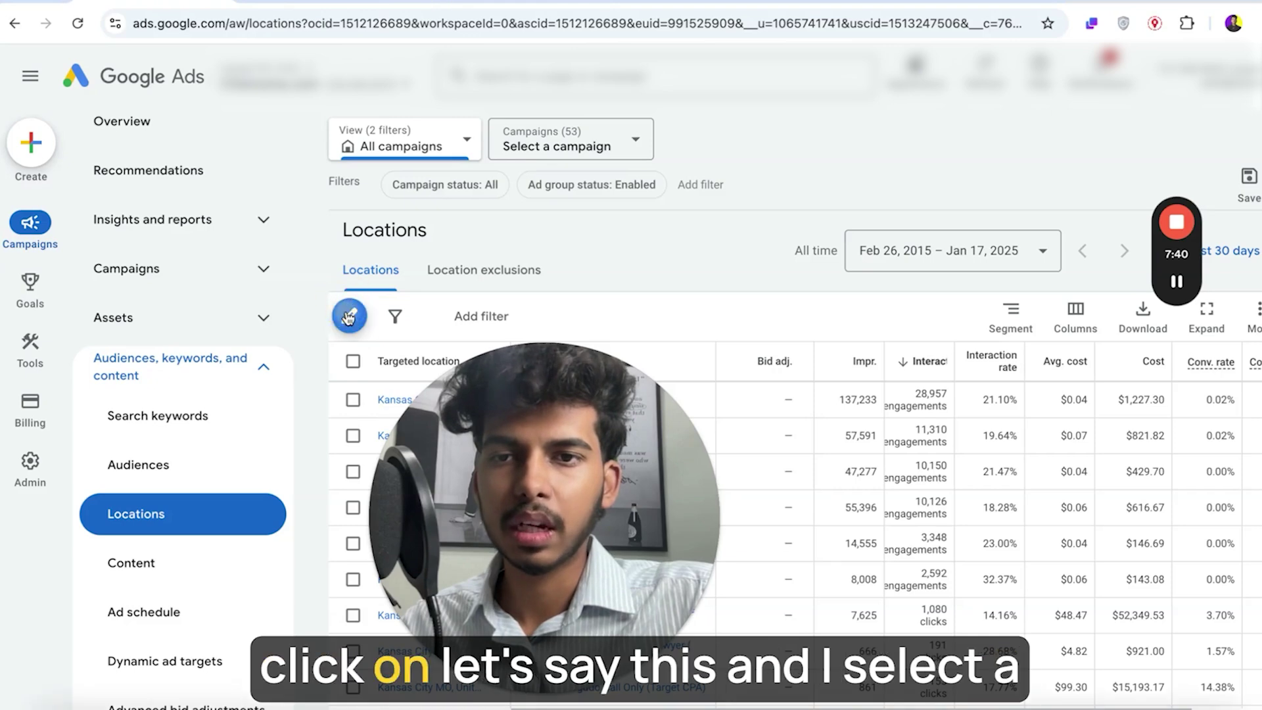
click(404, 326)
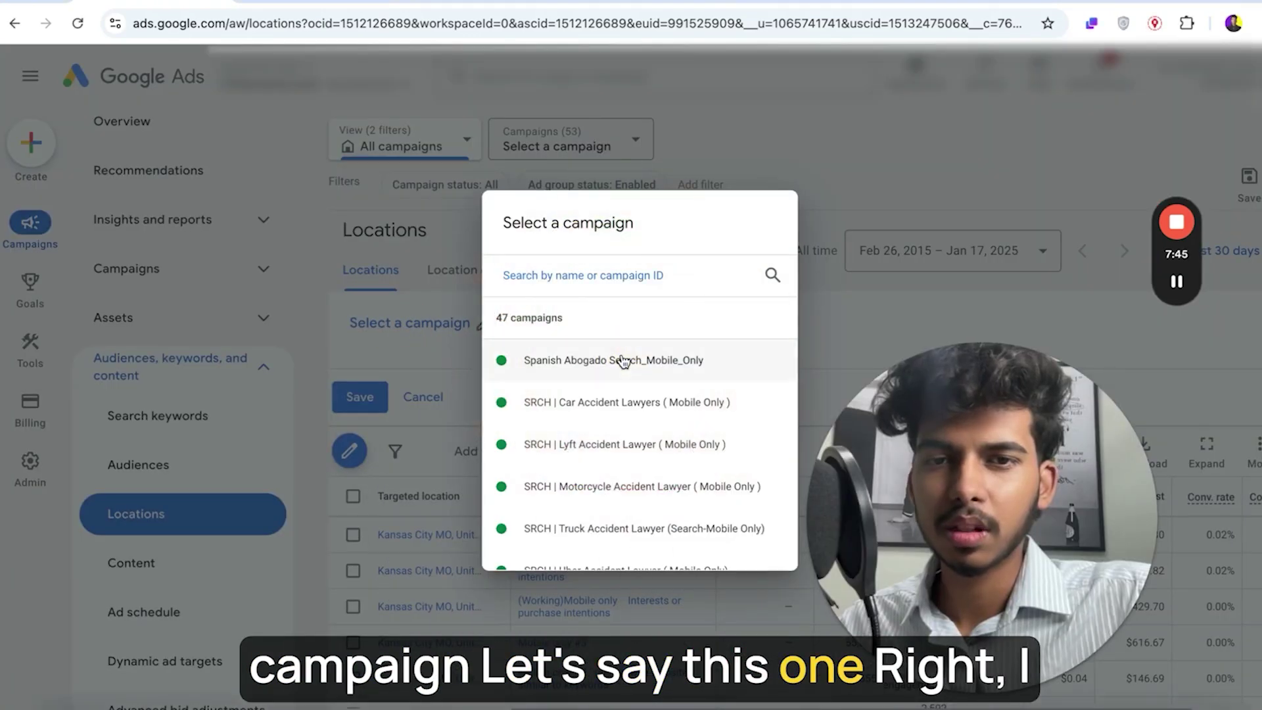
click(622, 361)
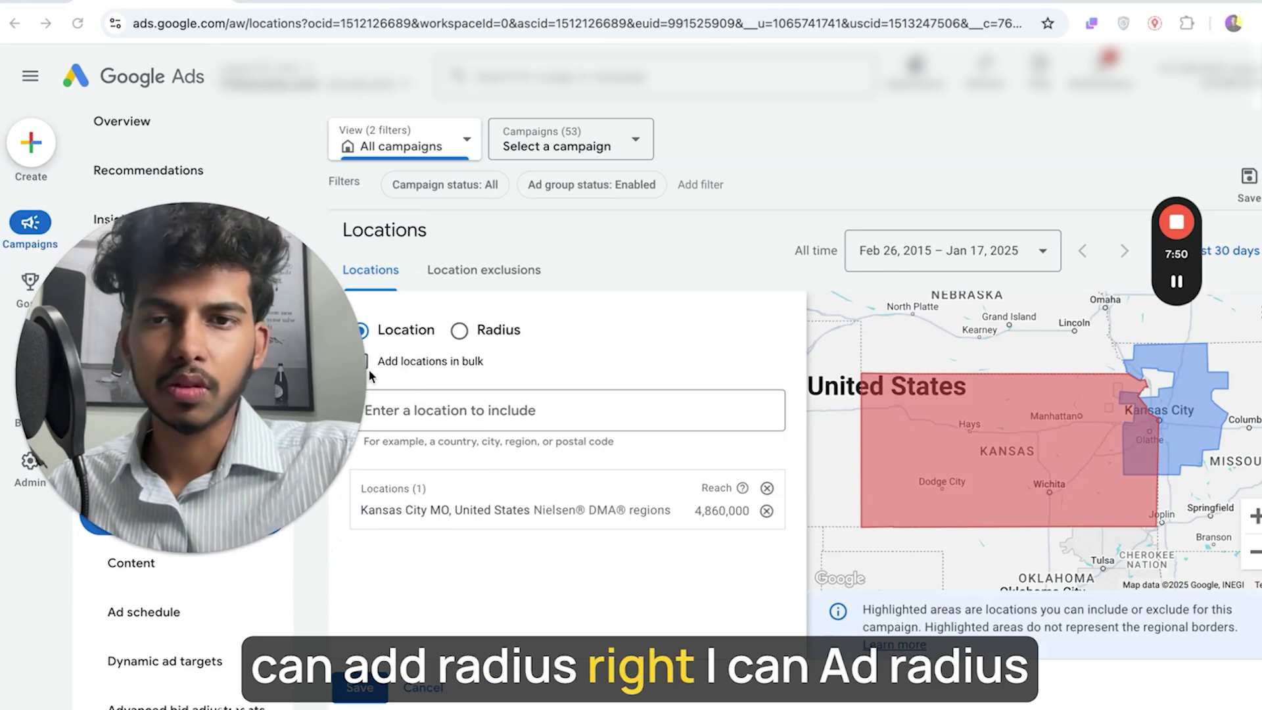
Switch the campaign's location targeting to radius and set the distance to 5 mi.
click(460, 330)
click(706, 419)
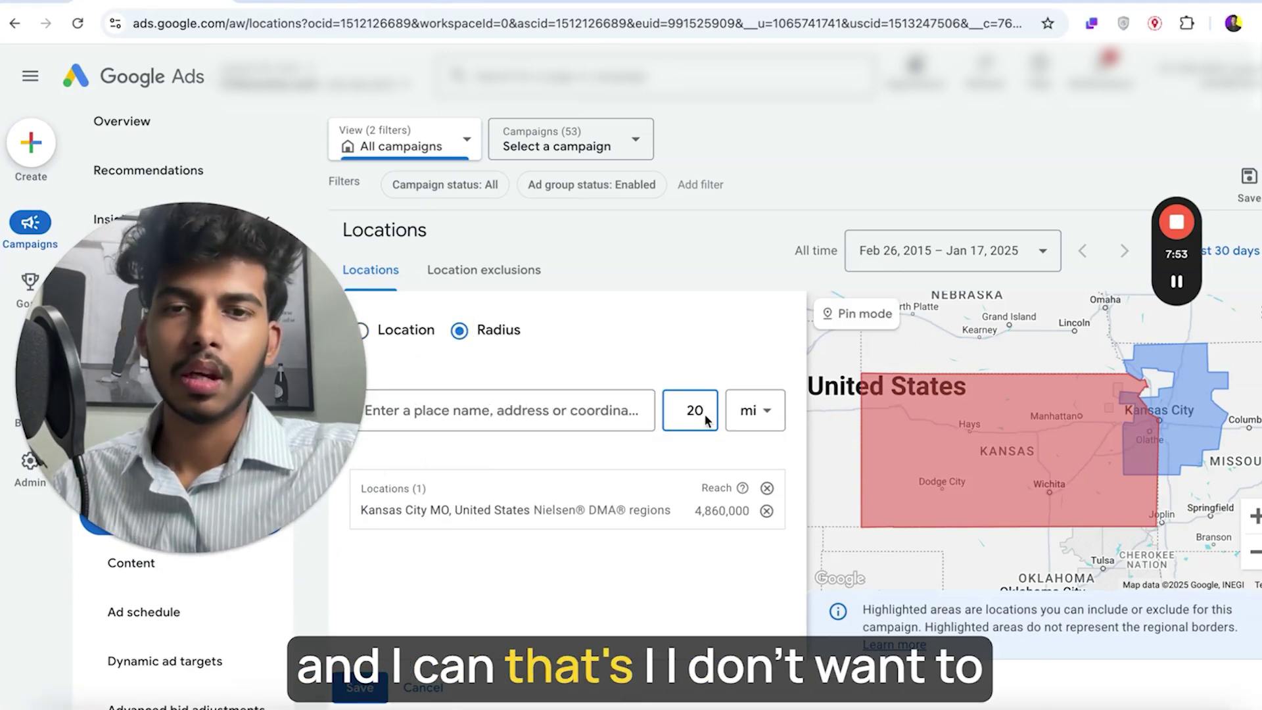
key(BackSpace)
key(BackSpace)
text(5)
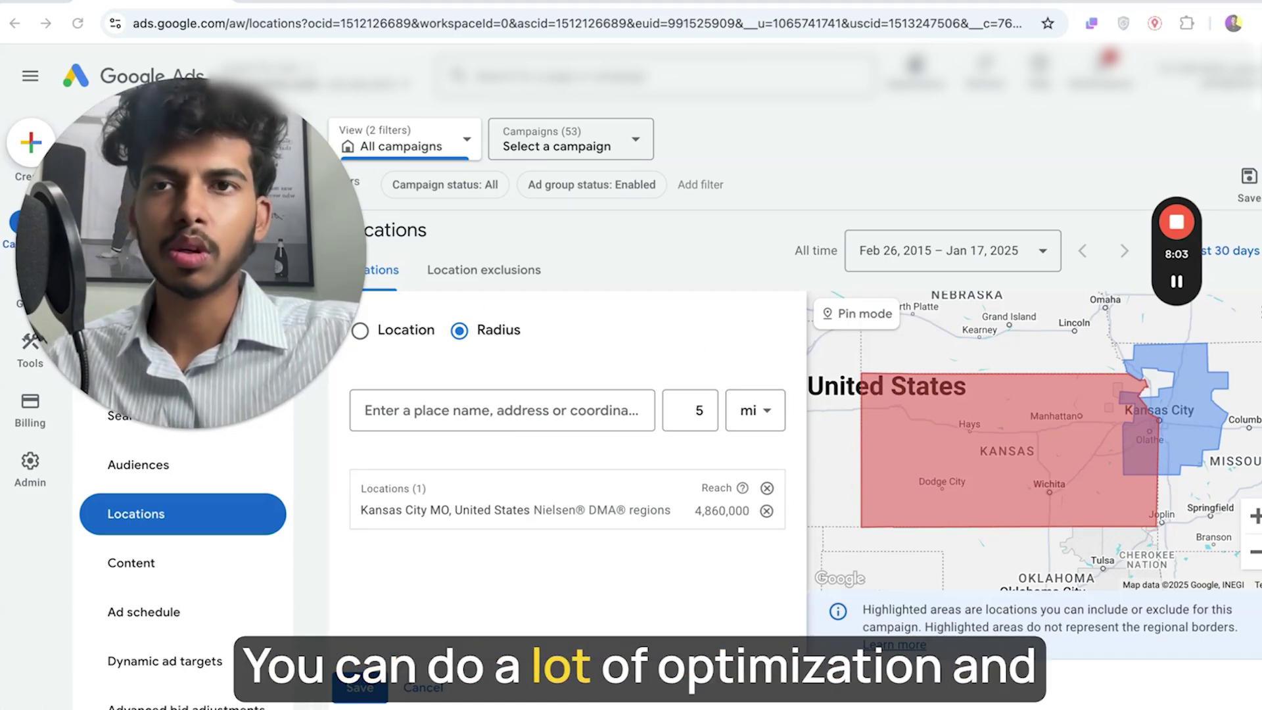
Switch to the Google Ads Help article and review how to enable search ads on Google Maps and check click history.
click(329, 1)
drag(247, 286, 321, 297)
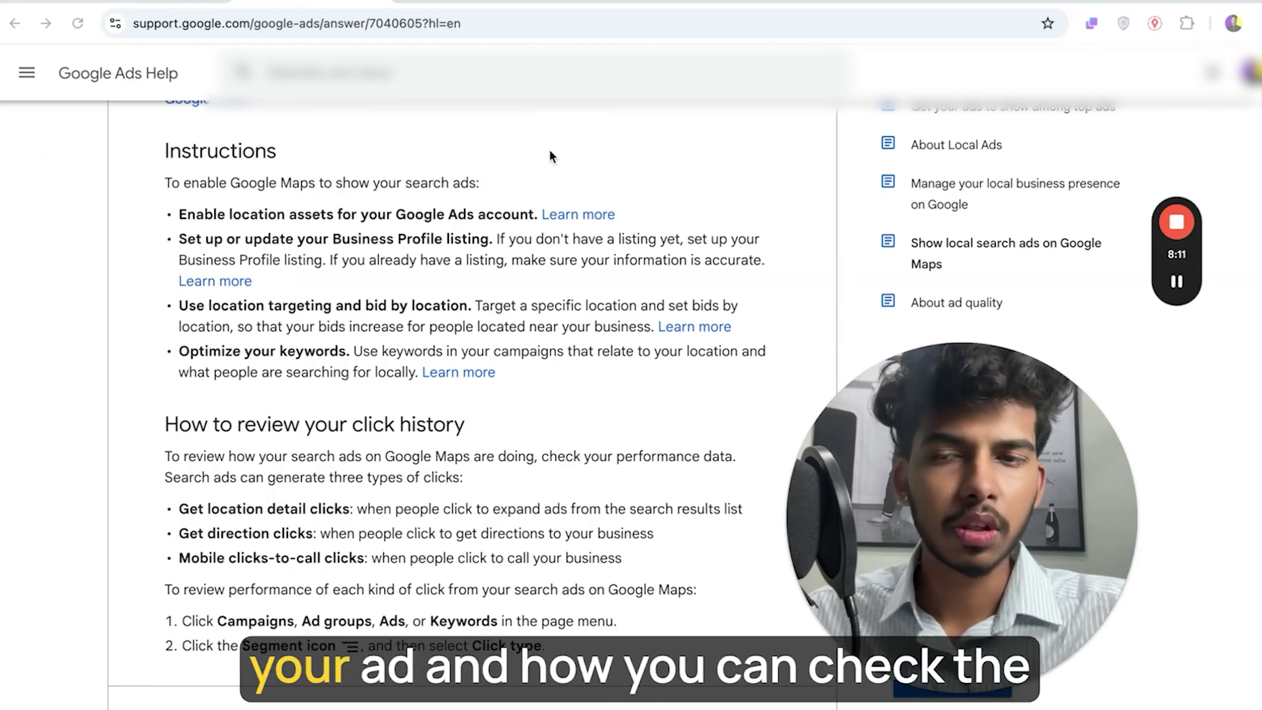
scroll(460, 427, down, 2)
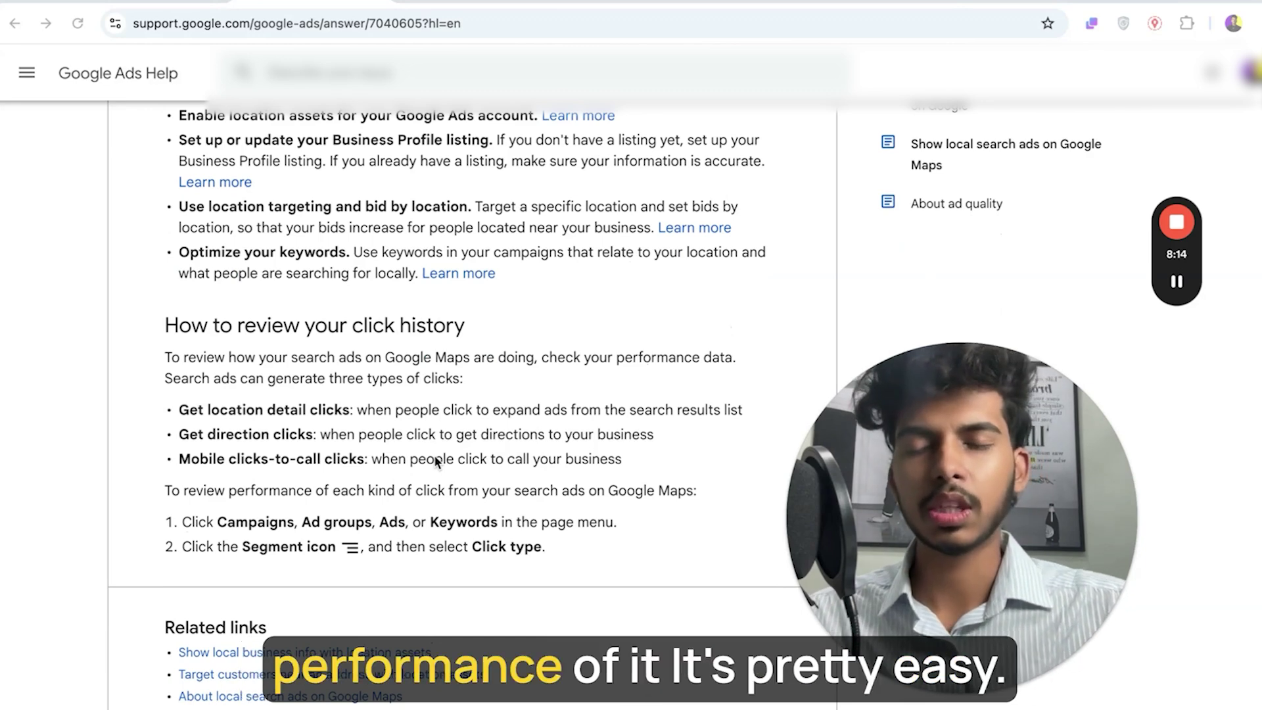